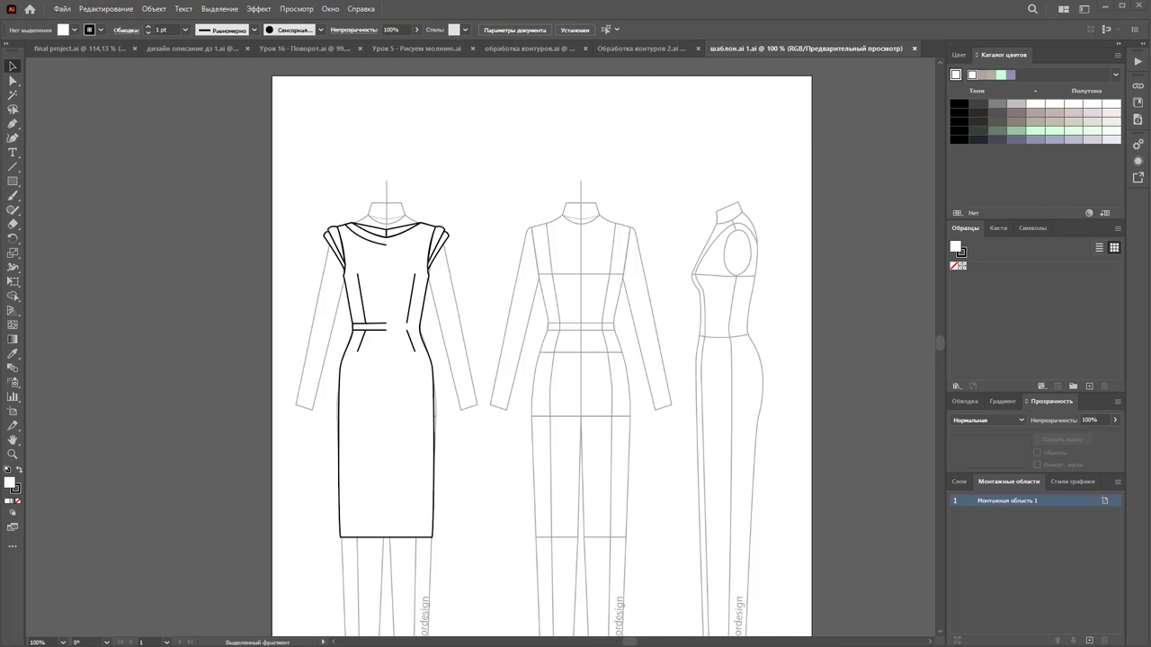
# Step: Show the Layers list, then test-move the dress outline and undo the move
pyautogui.click(958, 483)
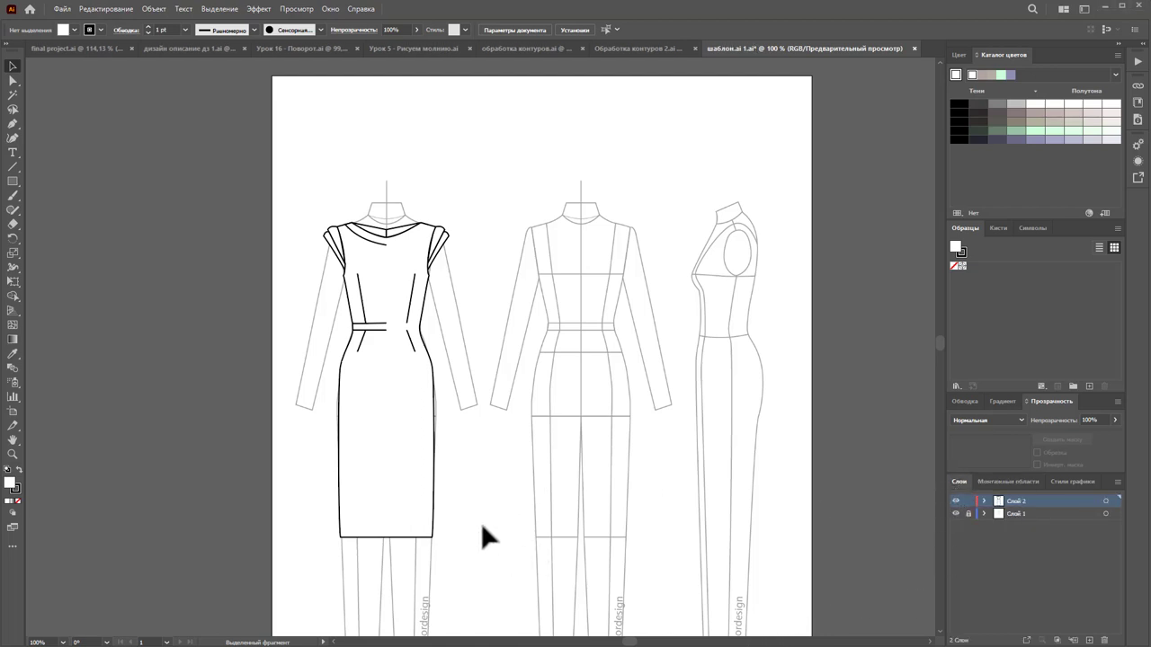
pyautogui.click(393, 481)
pyautogui.moveTo(385, 448); pyautogui.dragTo(555, 461)
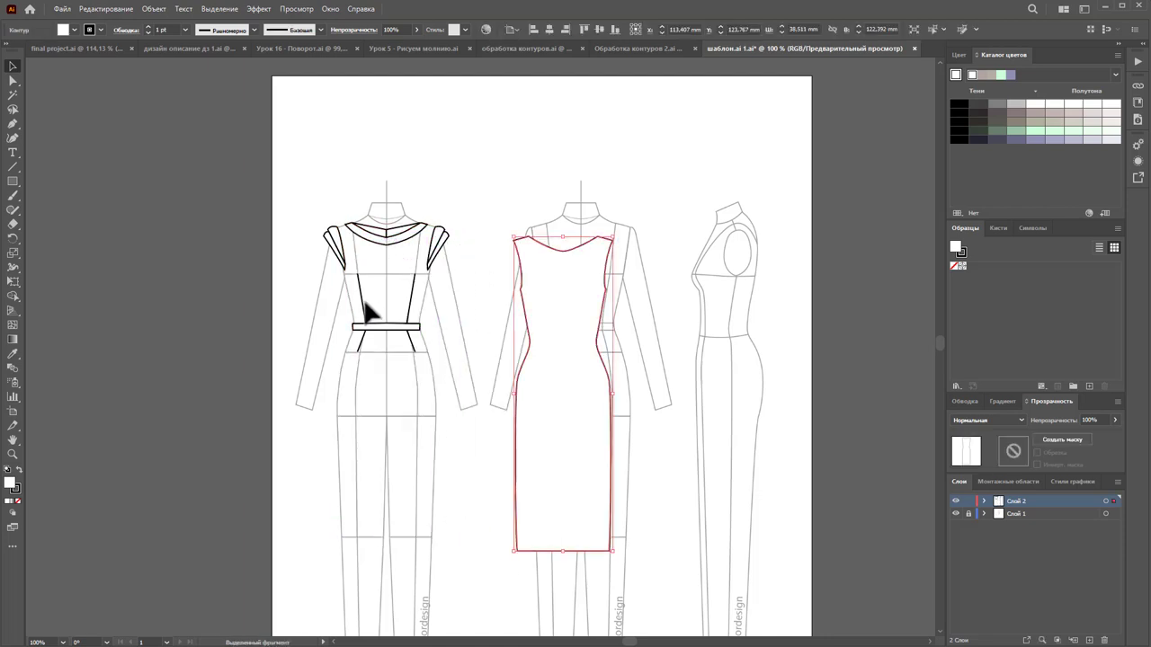
pyautogui.hotkey('ctrl', 'z')
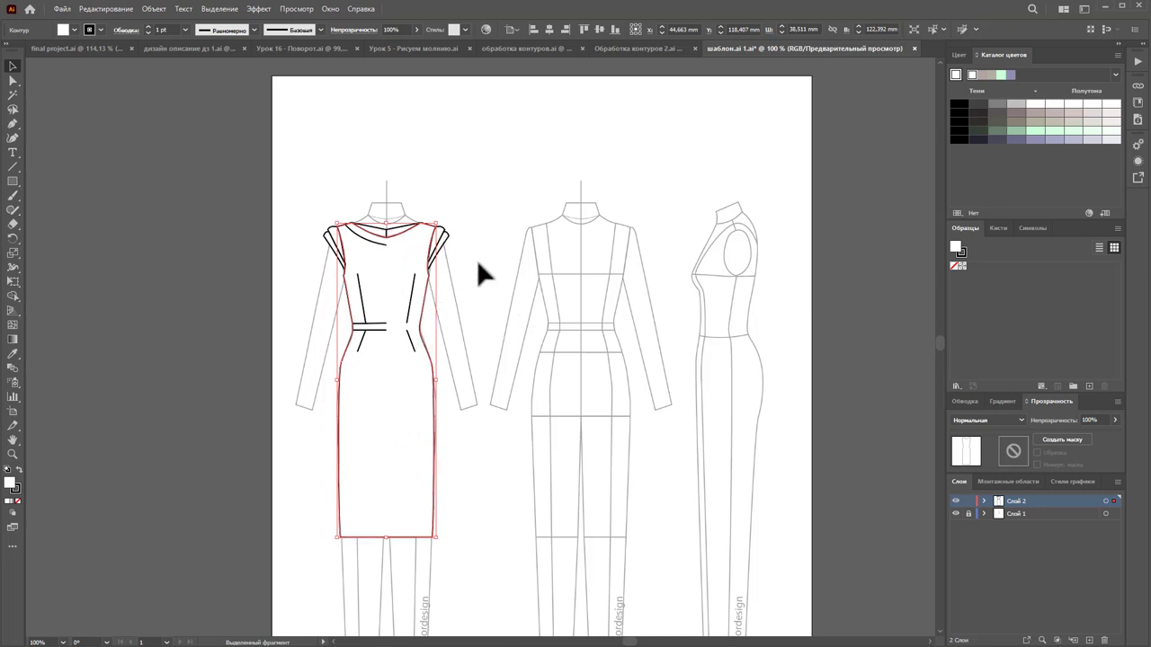
# Step: Expand Слой 2 into its individual paths and select the dress outline
pyautogui.moveTo(478, 193); pyautogui.dragTo(424, 282)
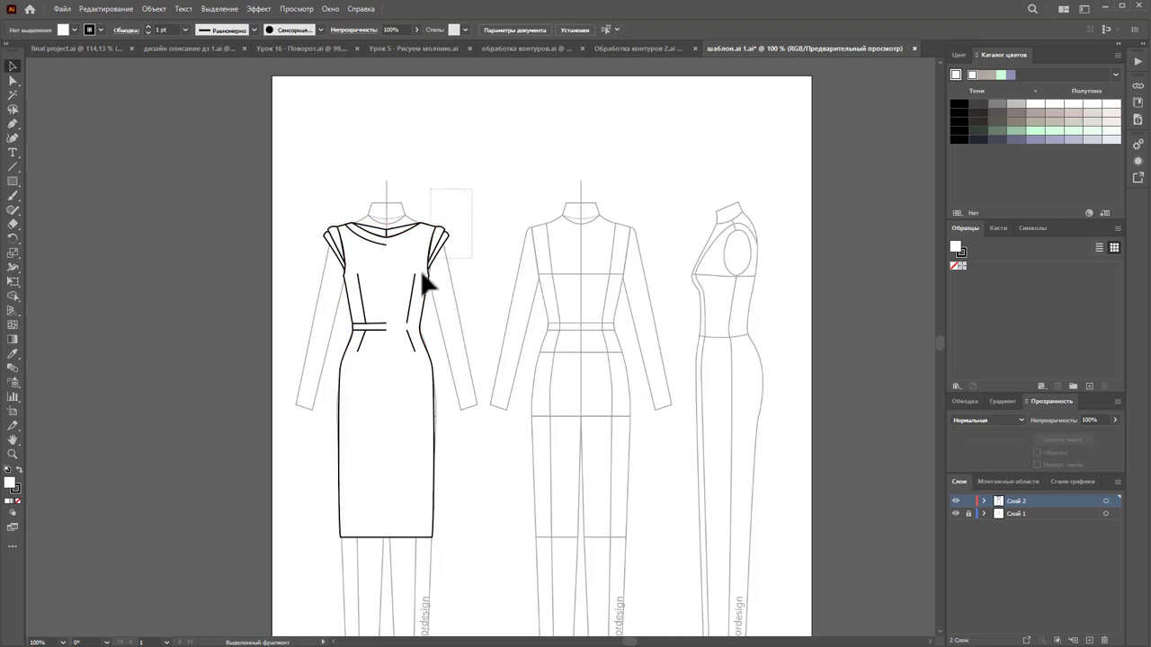
pyautogui.click(542, 362)
pyautogui.click(983, 499)
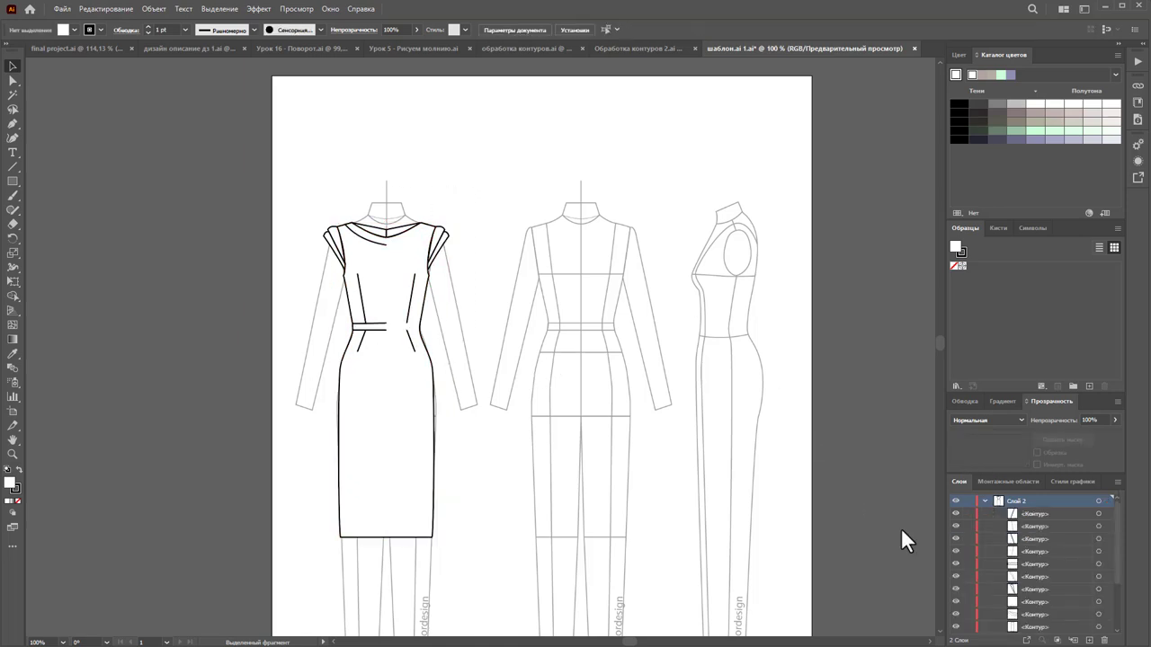
pyautogui.click(404, 466)
pyautogui.scroll(-2, 1077, 552)
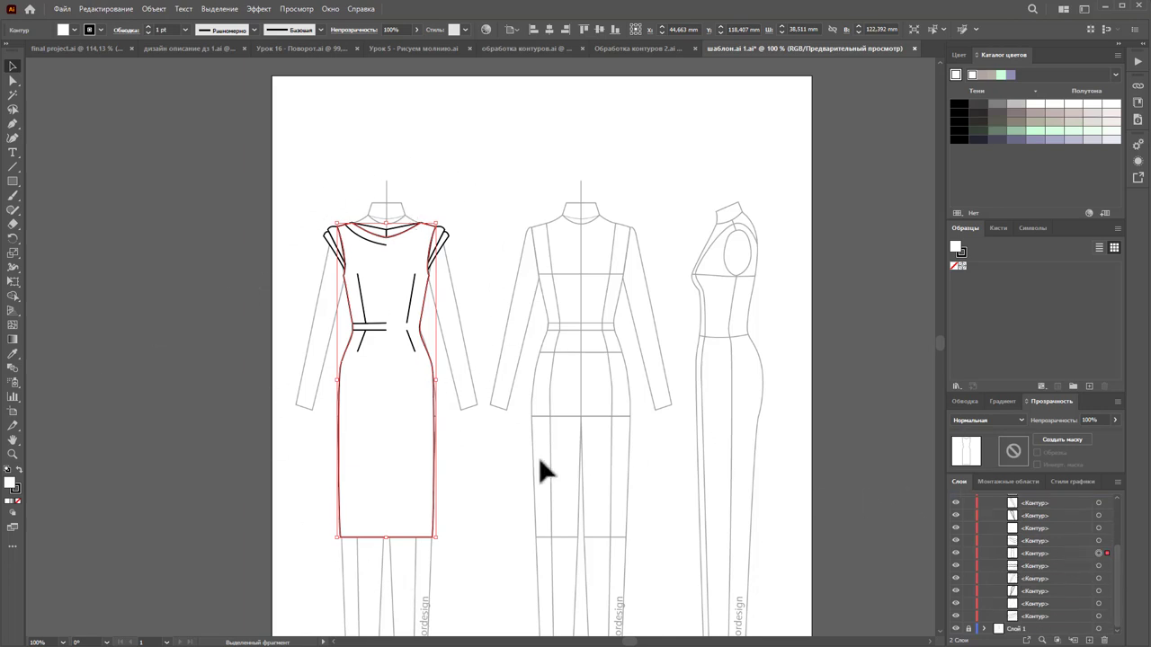
# Step: Send the dress outline to the back with Arrange > Send to Back
pyautogui.rightClick(395, 396)
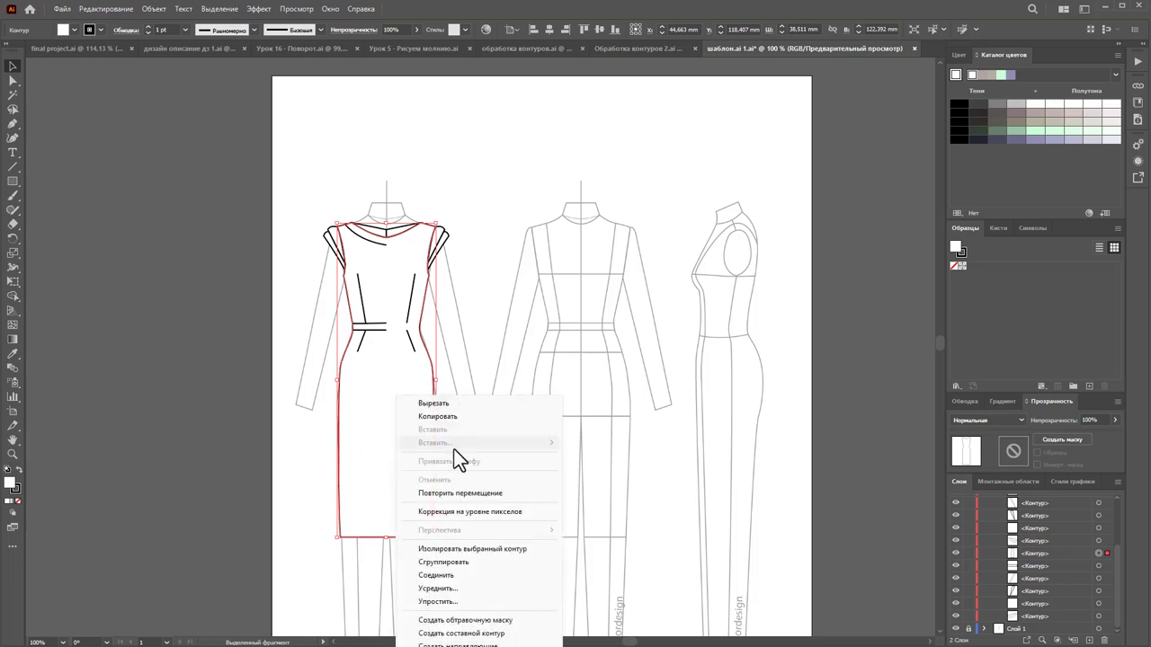
pyautogui.click(690, 246)
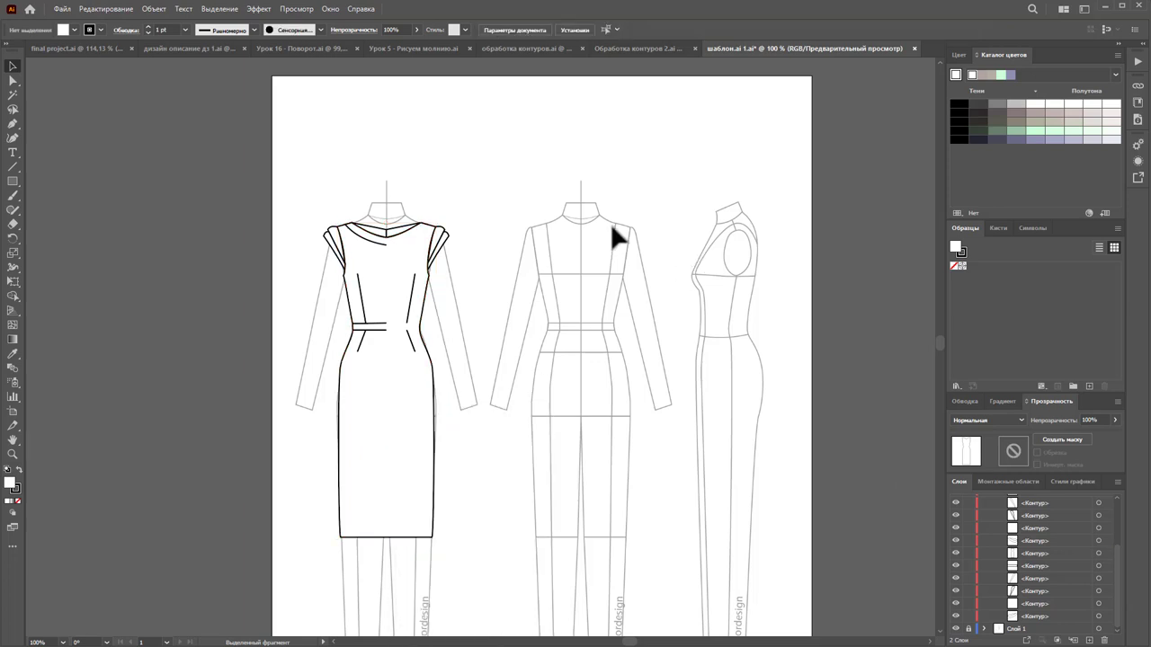
pyautogui.rightClick(430, 235)
pyautogui.moveTo(466, 516)
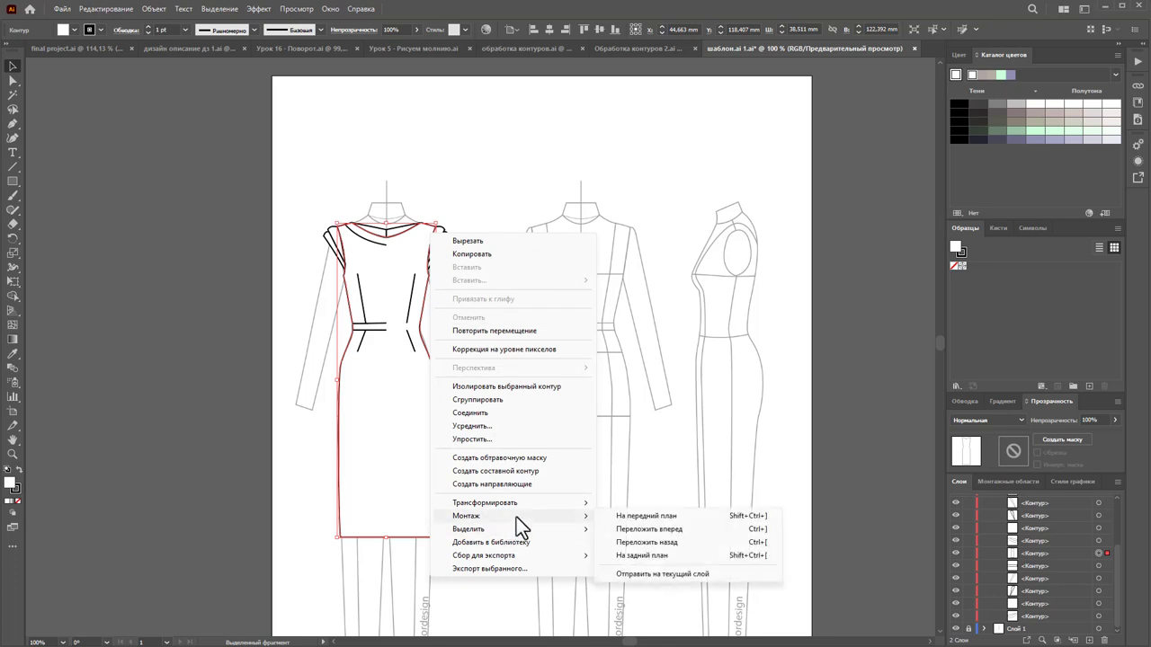
pyautogui.click(644, 555)
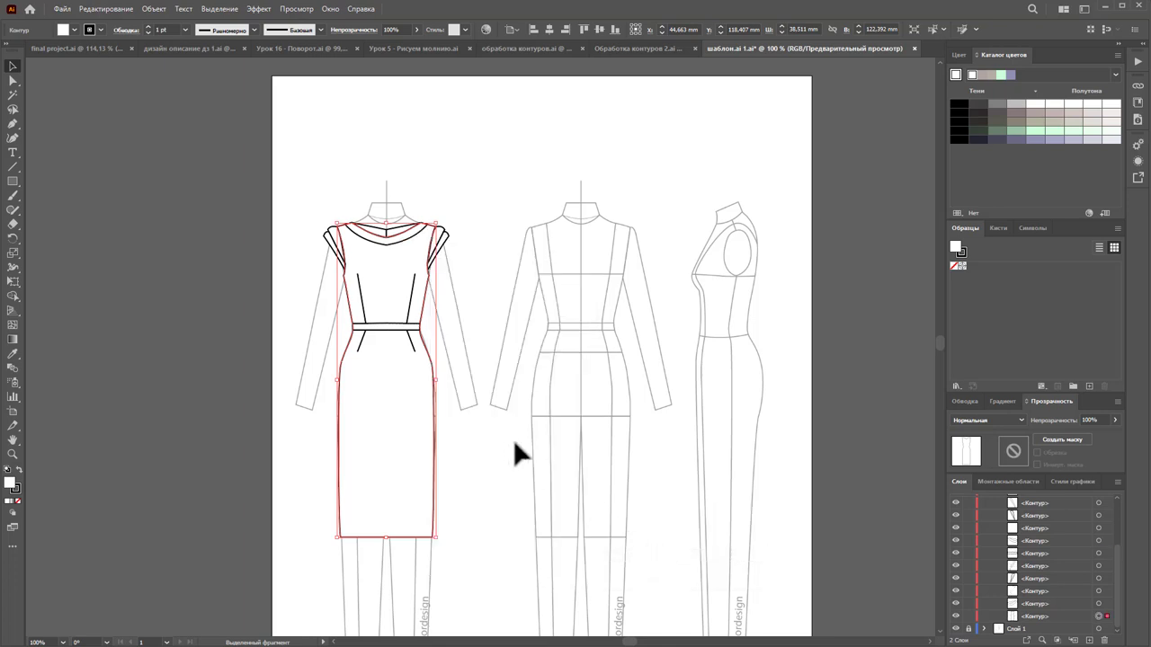
pyautogui.click(491, 457)
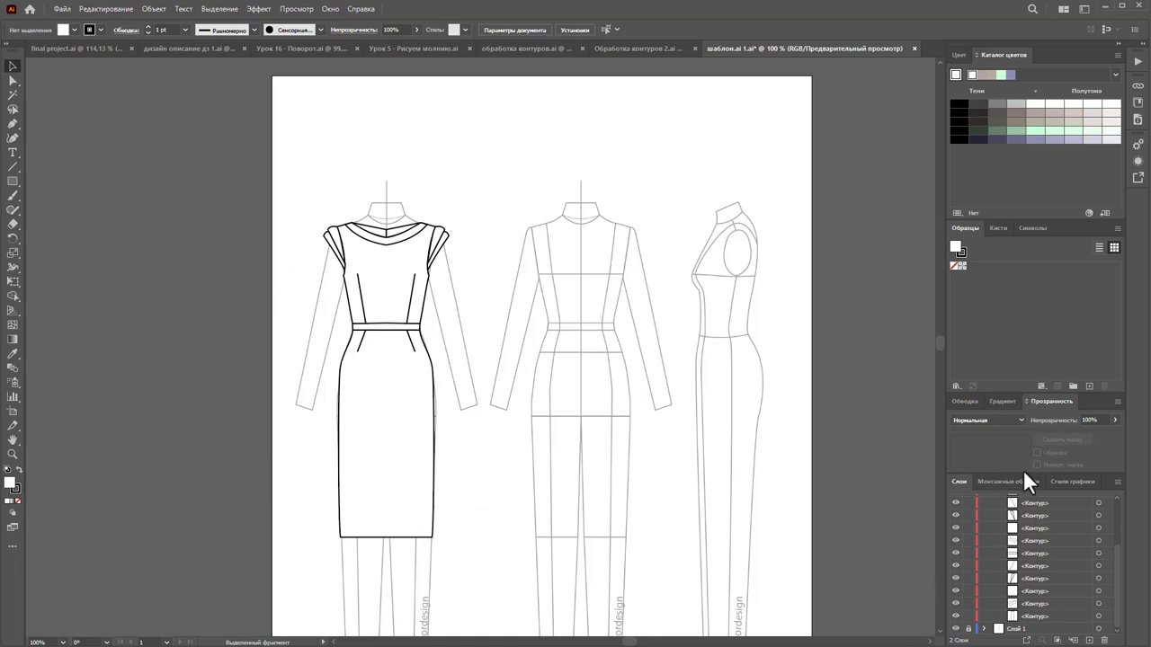
# Step: Enlarge the Layers list and drag the dress outline path to the bottom of Слой 2
pyautogui.moveTo(1023, 471); pyautogui.dragTo(1028, 317)
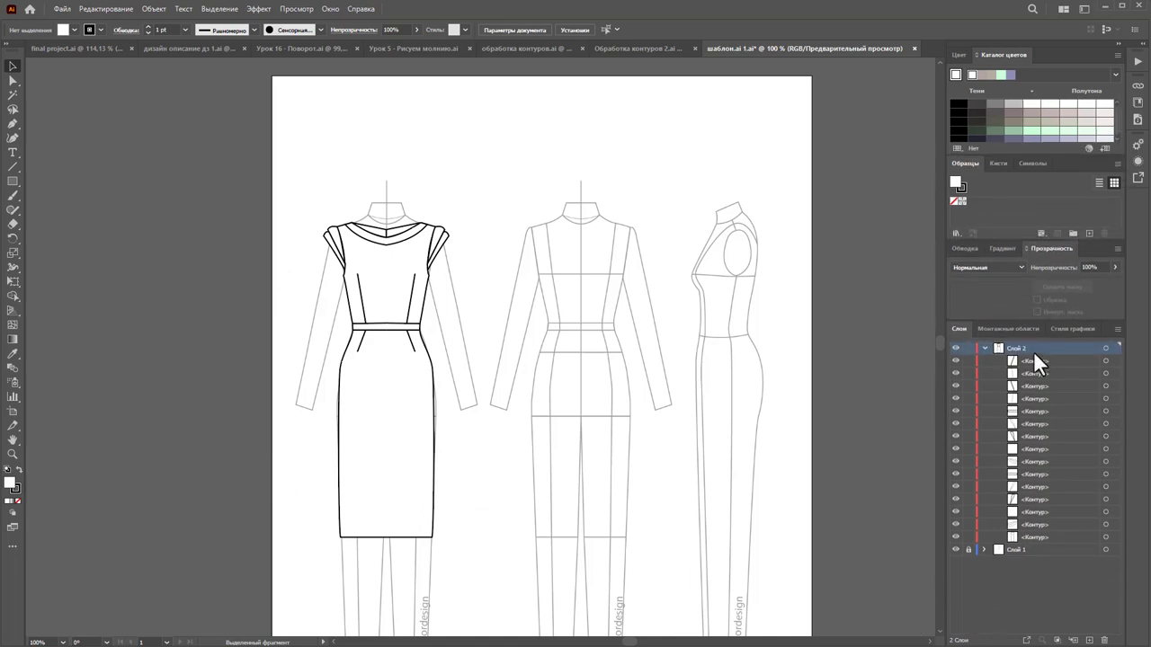
pyautogui.click(385, 470)
pyautogui.moveTo(1059, 536); pyautogui.dragTo(1067, 386)
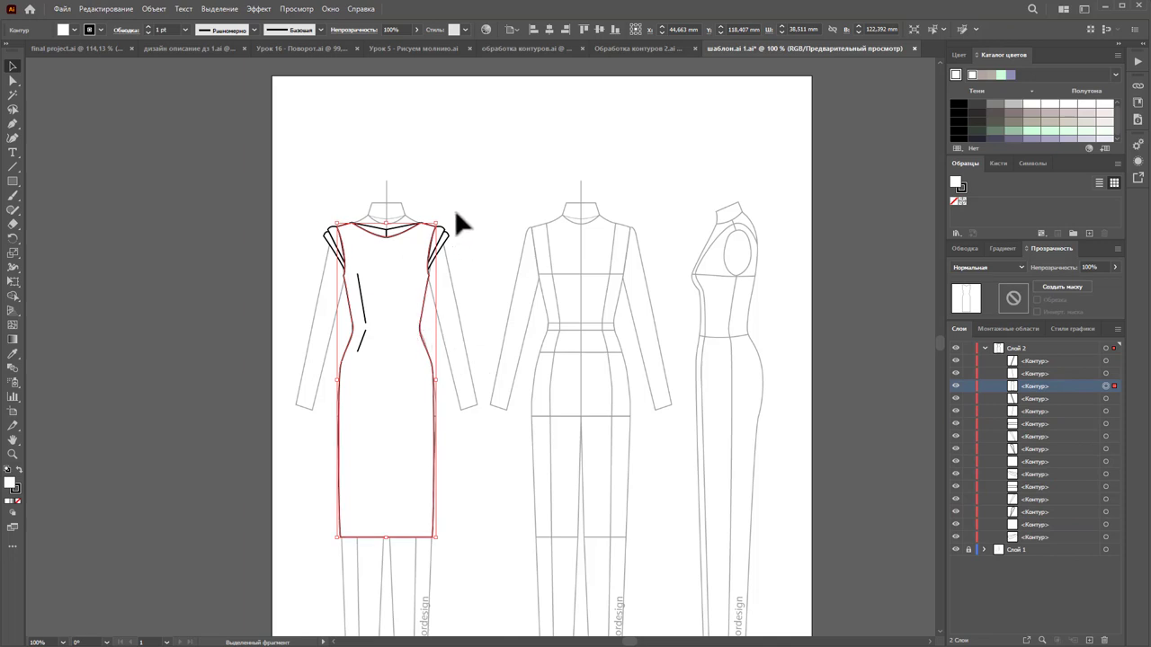
pyautogui.click(604, 422)
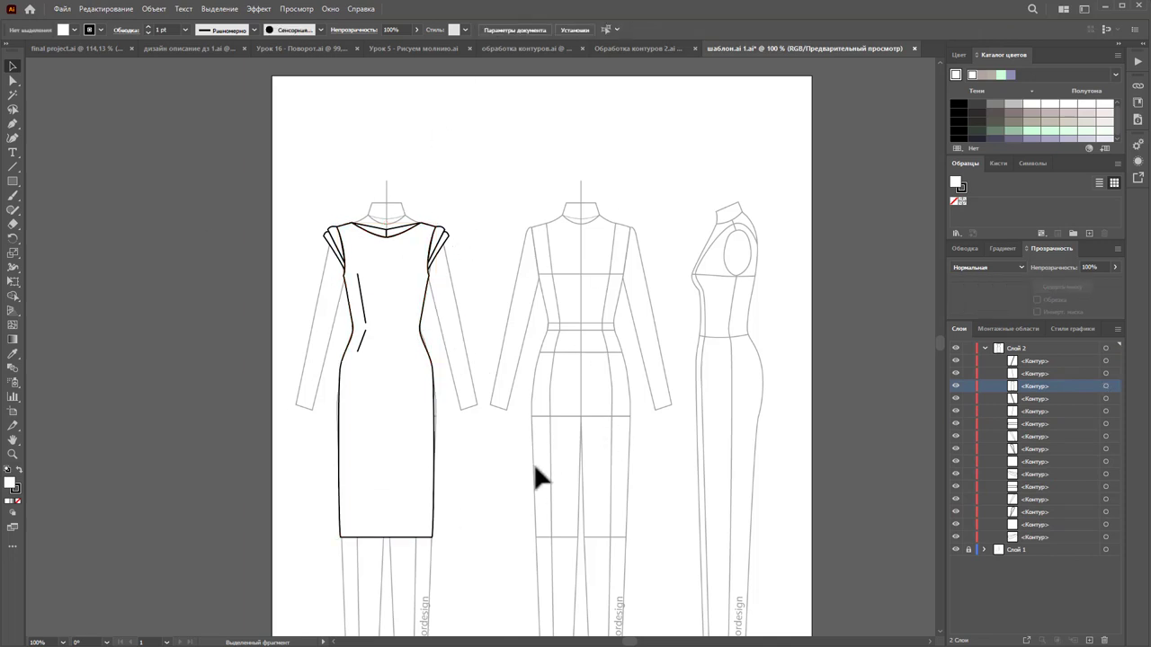
pyautogui.click(405, 475)
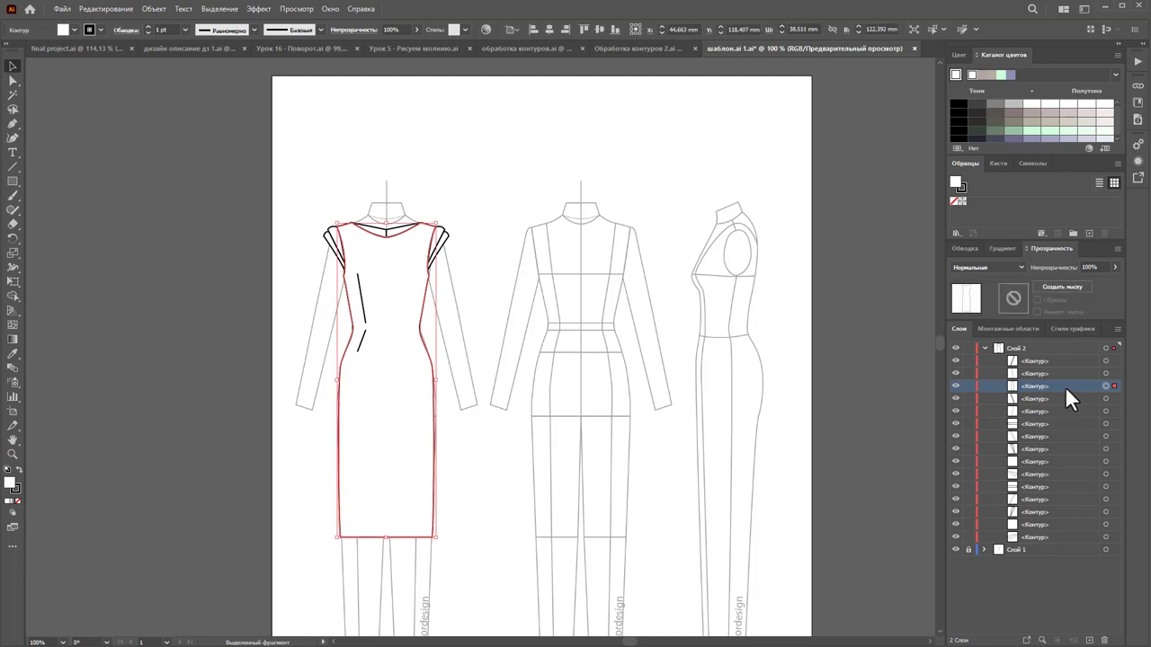
pyautogui.moveTo(1064, 385); pyautogui.dragTo(1059, 543)
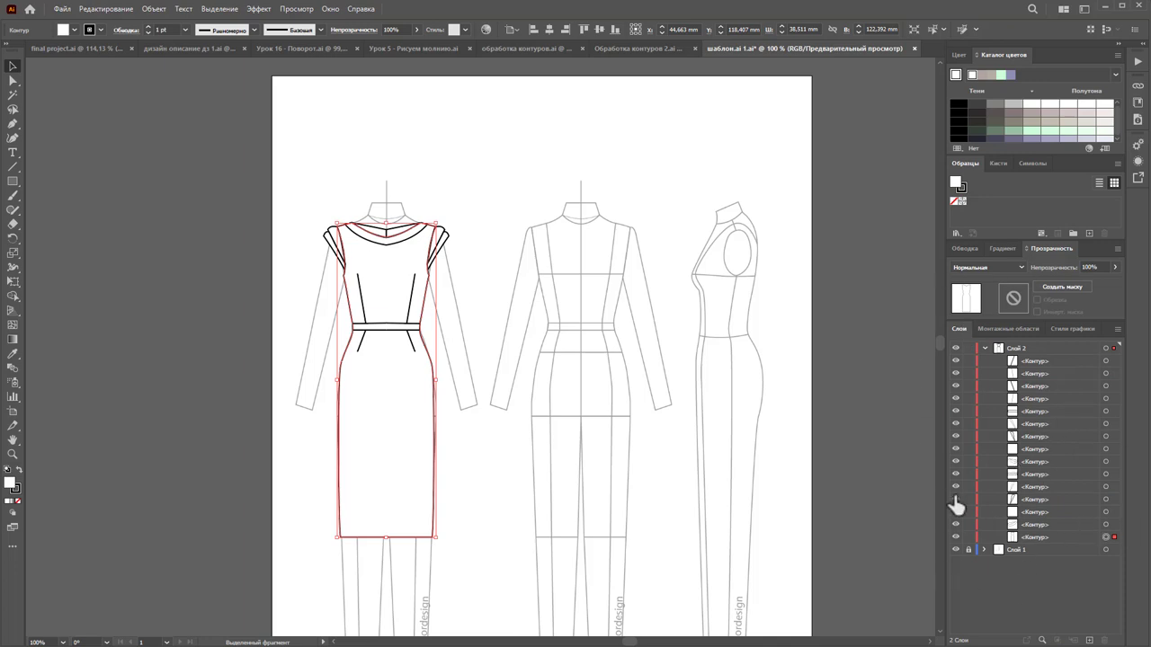
pyautogui.click(524, 436)
pyautogui.click(398, 457)
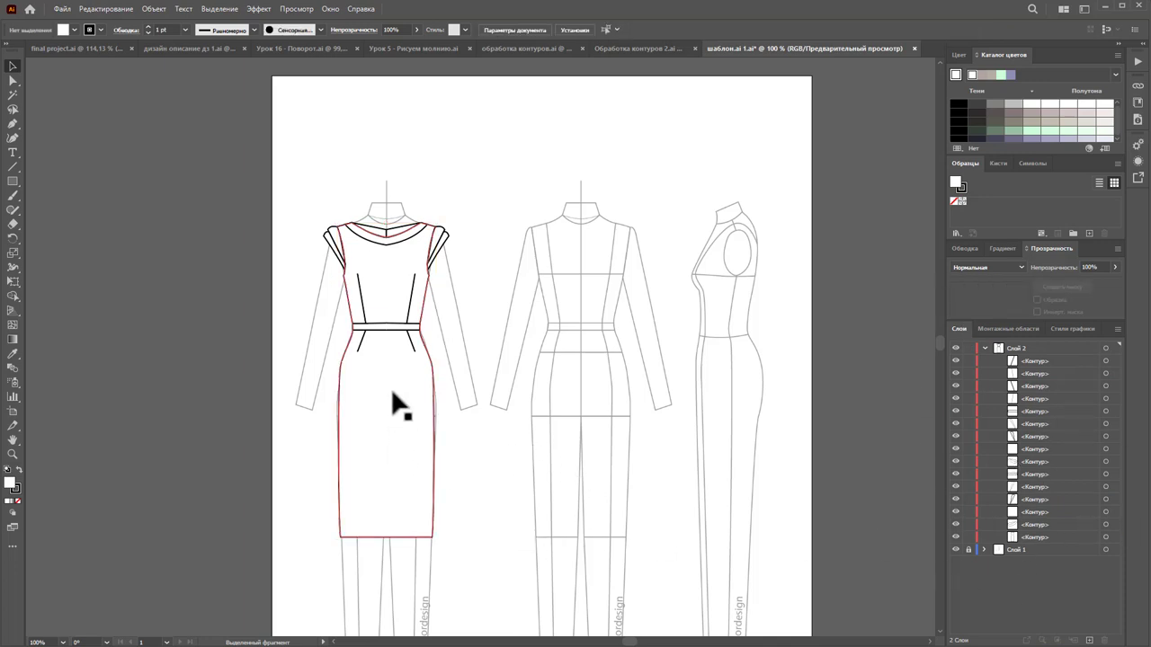
# Step: Bring the dress outline forward one step, then to the very front
pyautogui.rightClick(391, 352)
pyautogui.moveTo(428, 634)
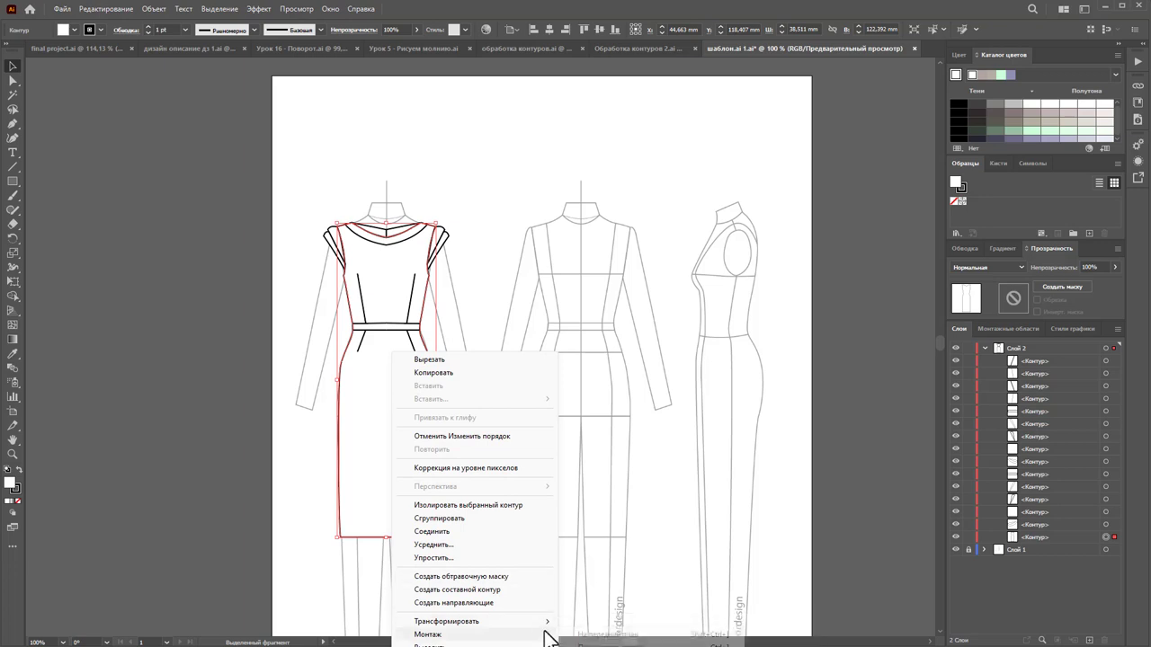
pyautogui.click(576, 533)
pyautogui.click(432, 250)
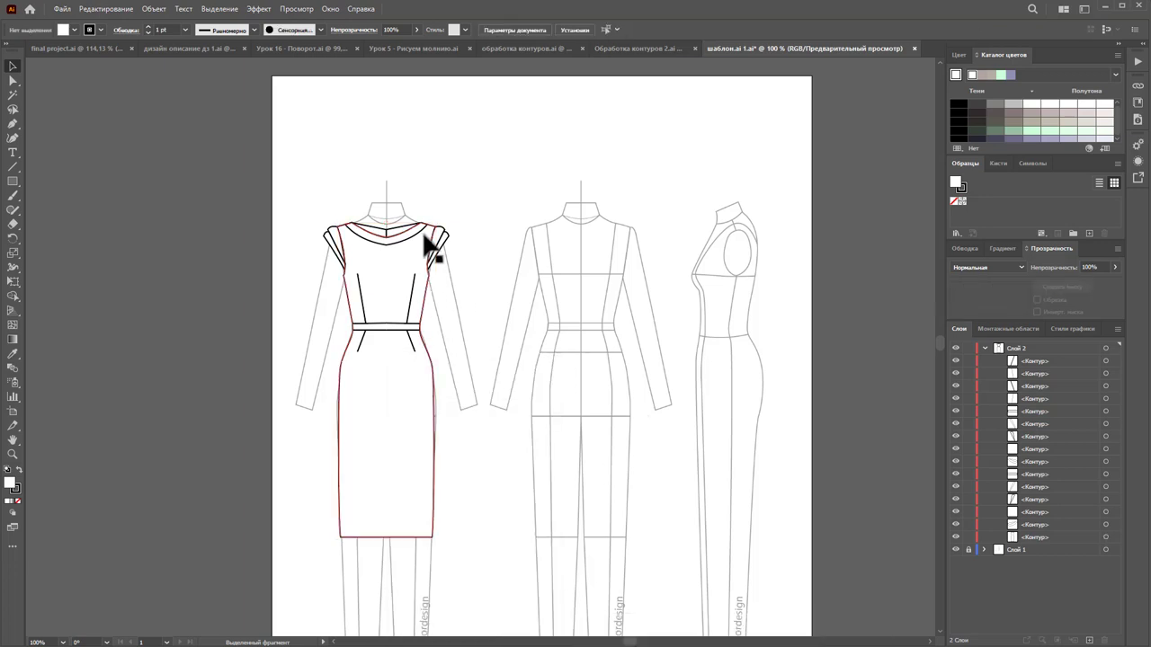
pyautogui.rightClick(429, 245)
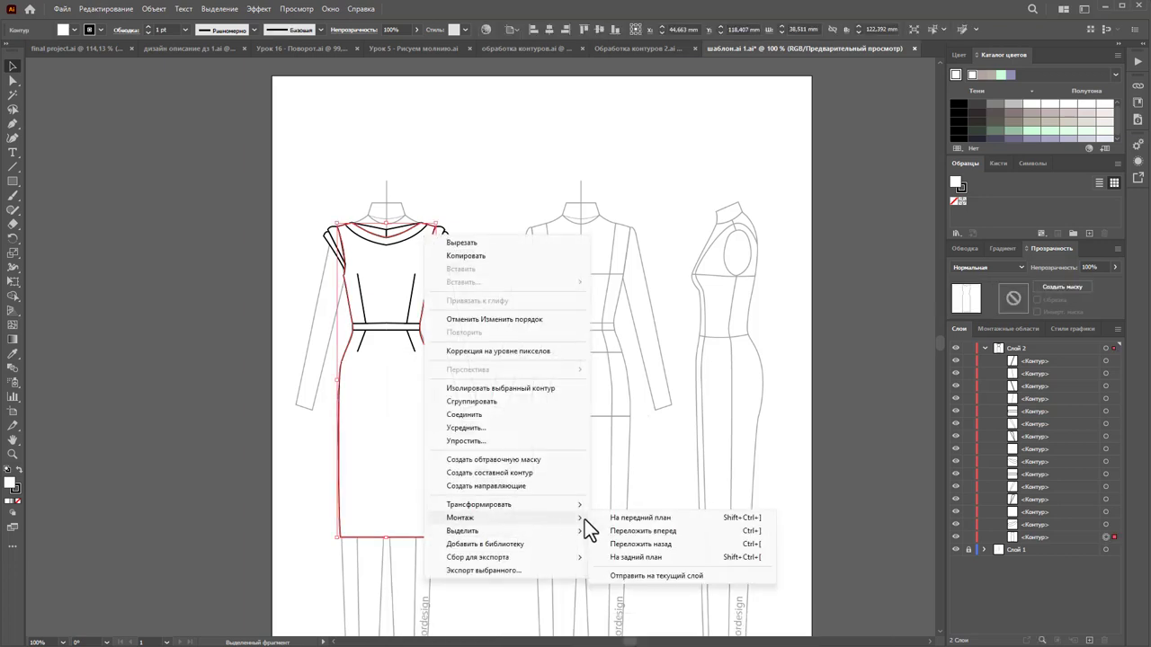
pyautogui.moveTo(460, 518)
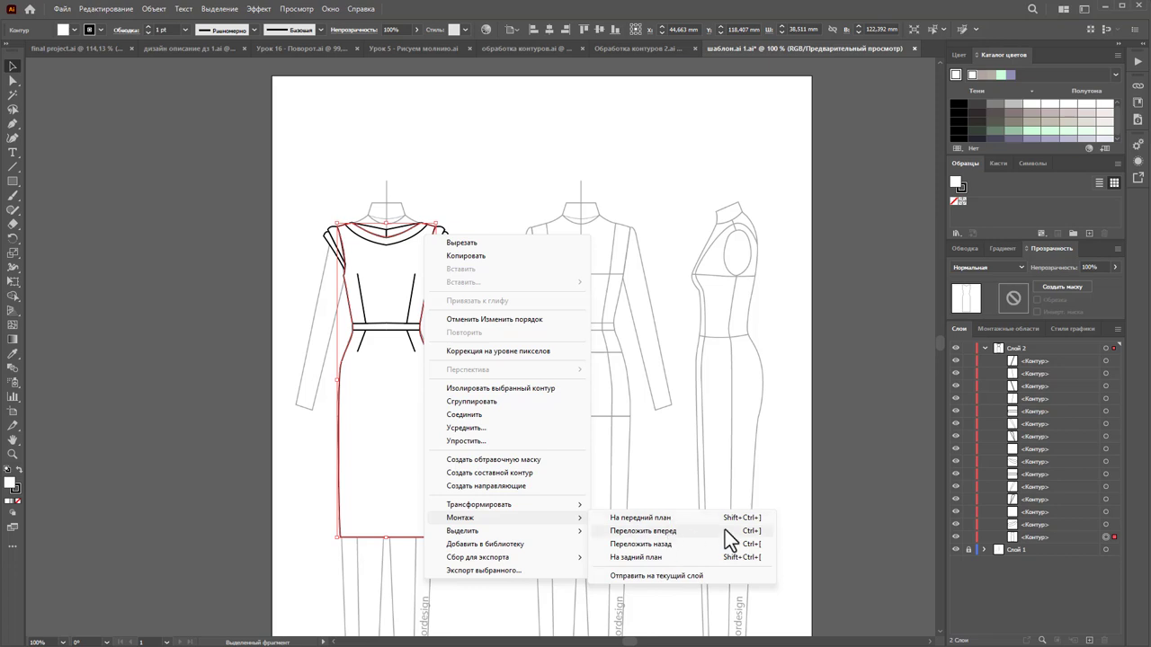
pyautogui.click(692, 534)
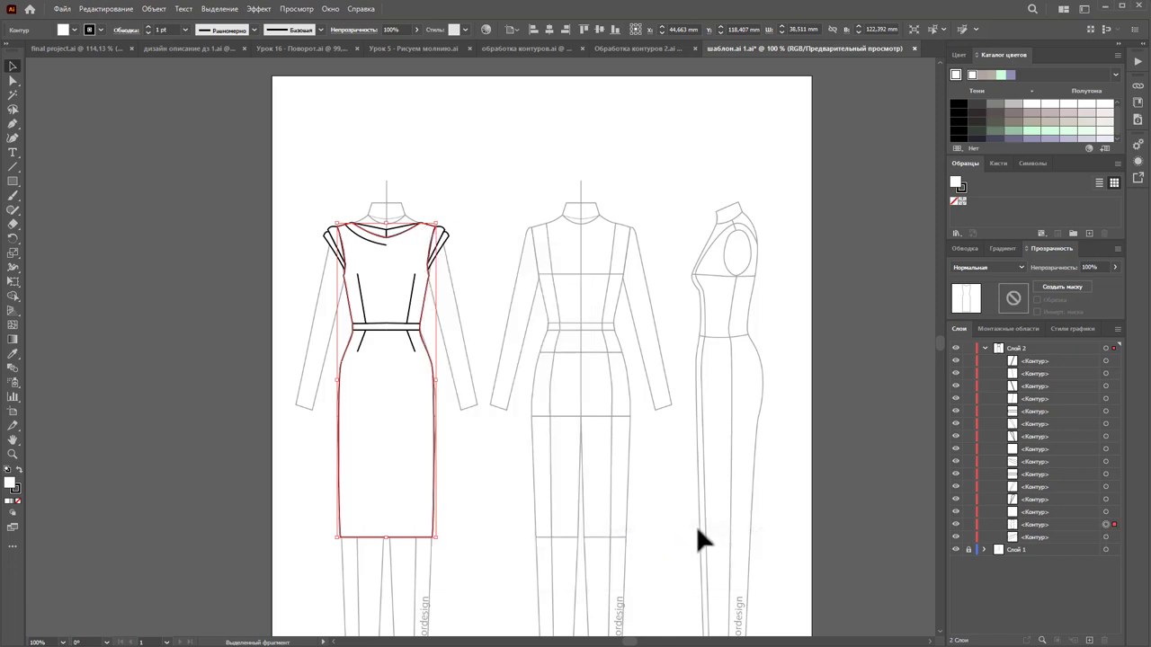
pyautogui.rightClick(401, 387)
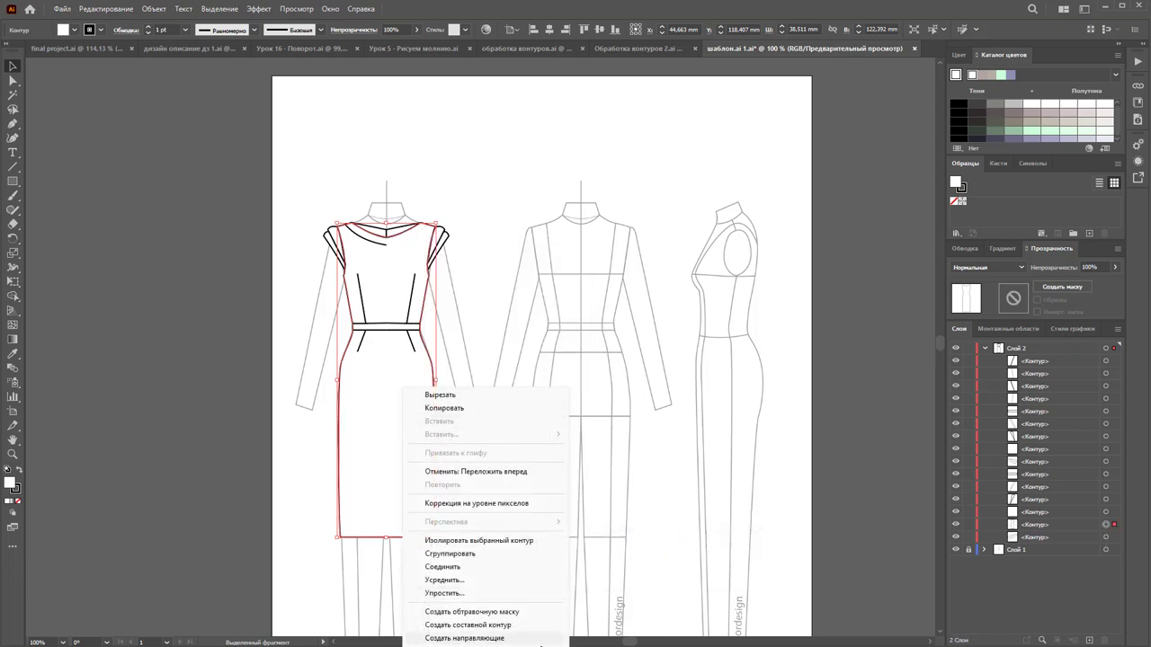
pyautogui.press('Escape')
pyautogui.hotkey('ctrl', 'shift', ']')
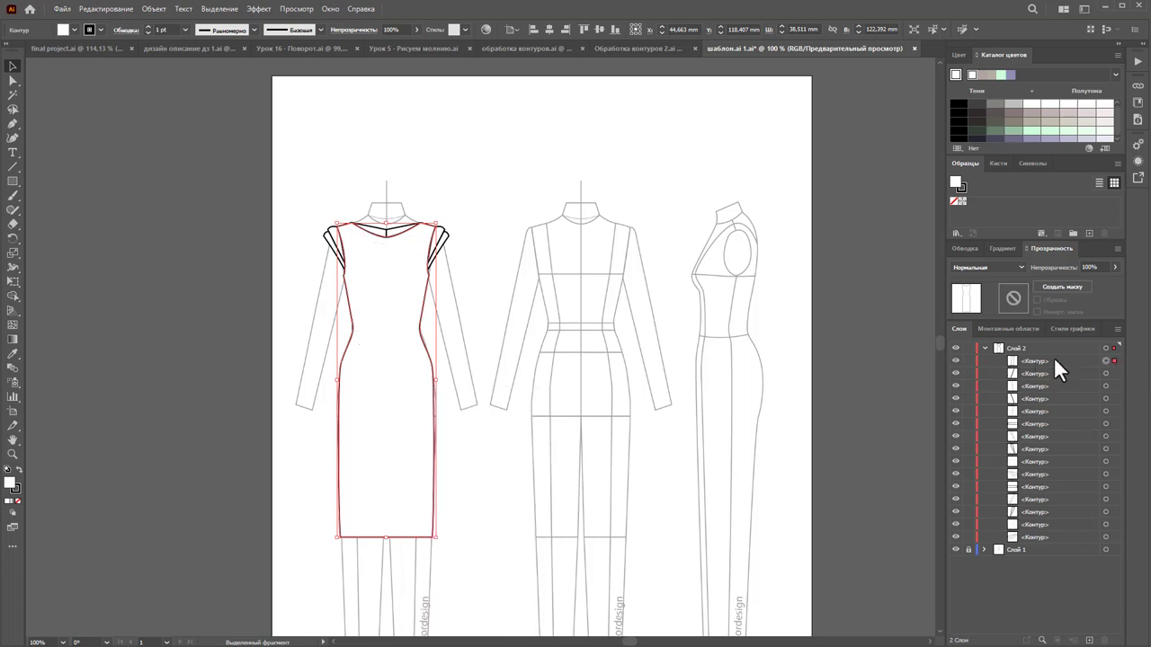
# Step: Drag the outline's Layers row down below the seam and drape lines
pyautogui.moveTo(1051, 357); pyautogui.dragTo(1041, 543)
pyautogui.click(525, 330)
pyautogui.click(399, 232)
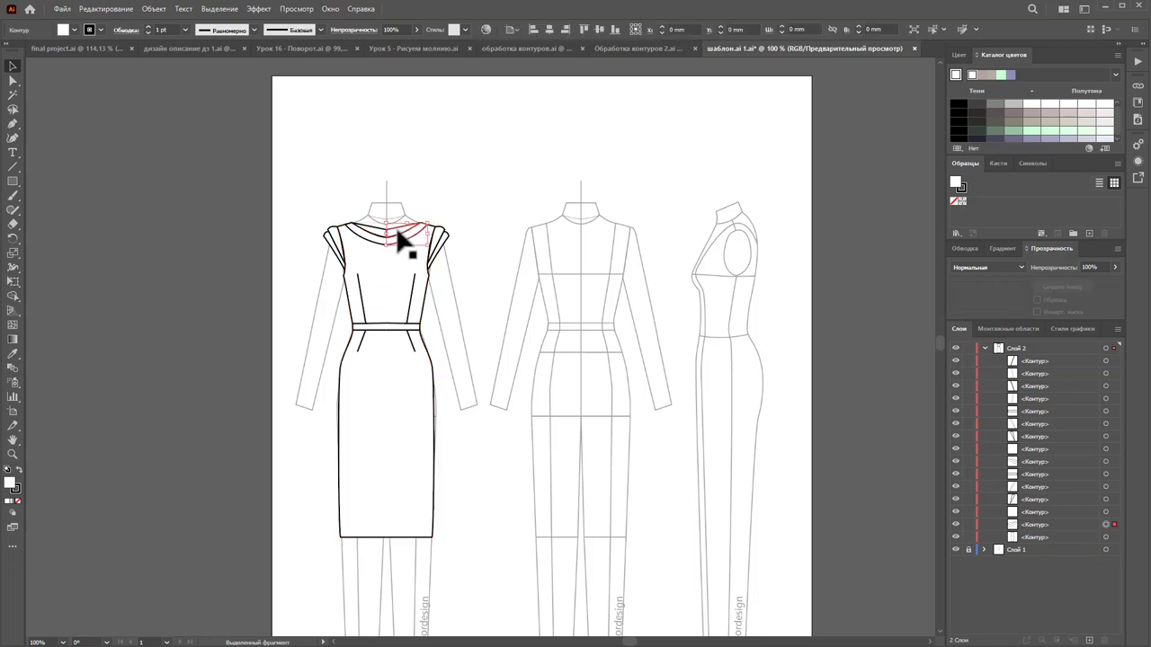
pyautogui.click(512, 208)
# Step: Zoom in on the dress bodice and neckline
pyautogui.click(13, 454)
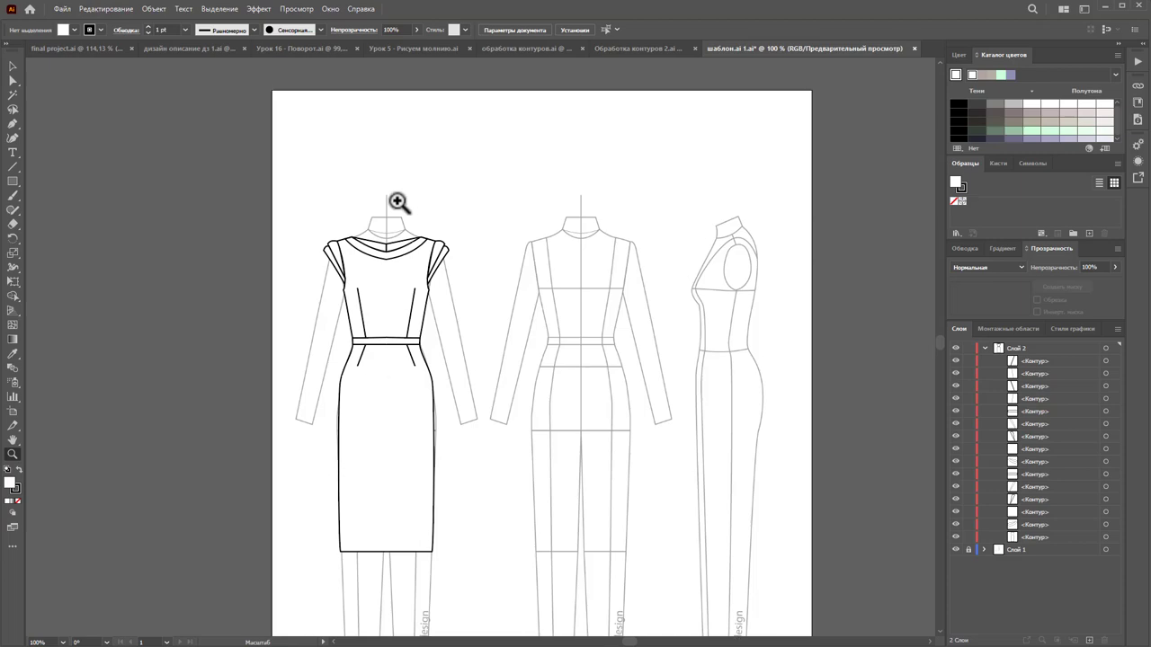
pyautogui.moveTo(366, 215)
pyautogui.mouseDown()
pyautogui.moveTo(457, 360)
pyautogui.moveTo(674, 501)
pyautogui.mouseUp()
pyautogui.click(647, 475)
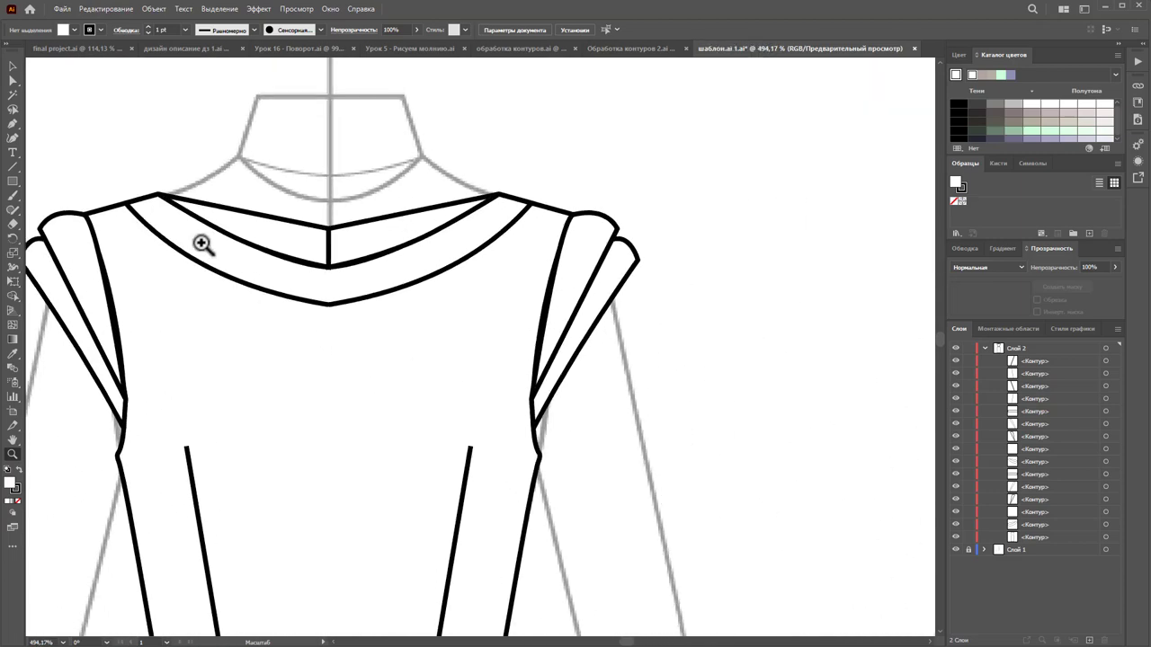
pyautogui.click(206, 244)
# Step: Test-move the left collar shape and undo it, then deselect and switch to the Pen tool
pyautogui.click(11, 66)
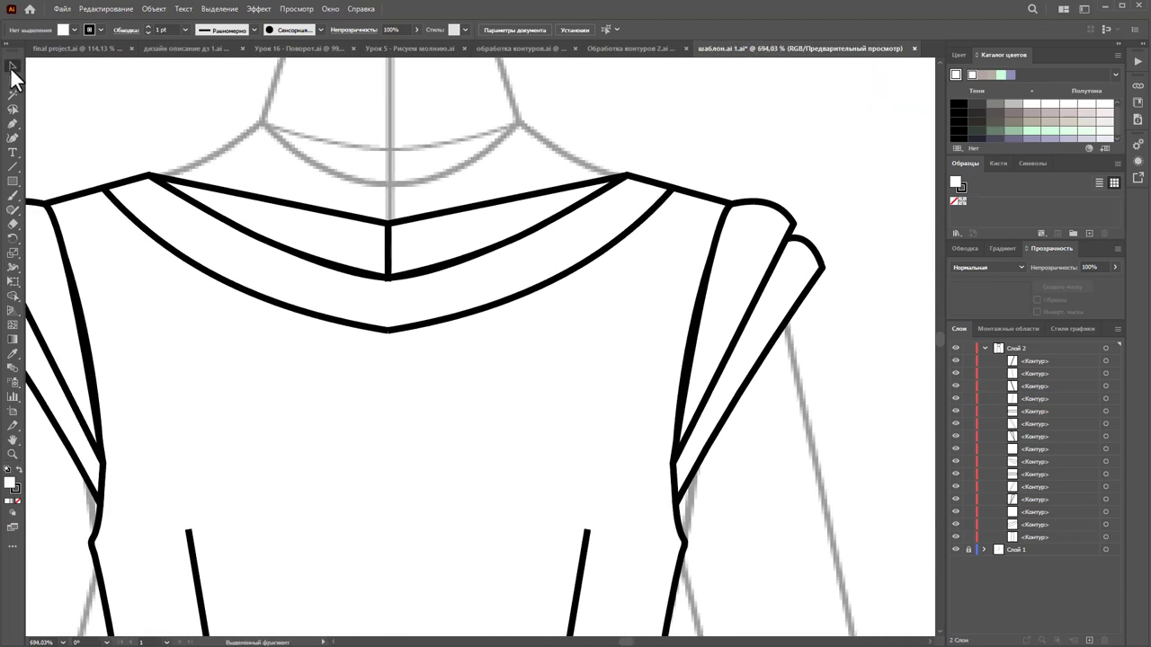
pyautogui.click(351, 251)
pyautogui.moveTo(352, 252); pyautogui.dragTo(823, 149)
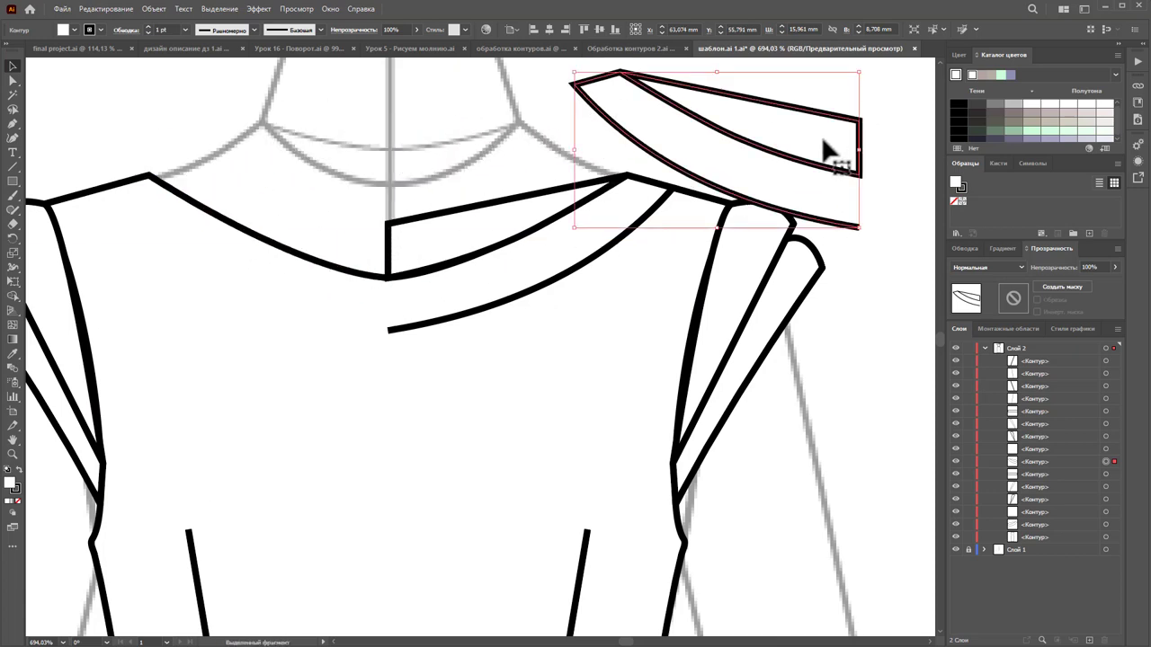
pyautogui.hotkey('ctrl', 'z')
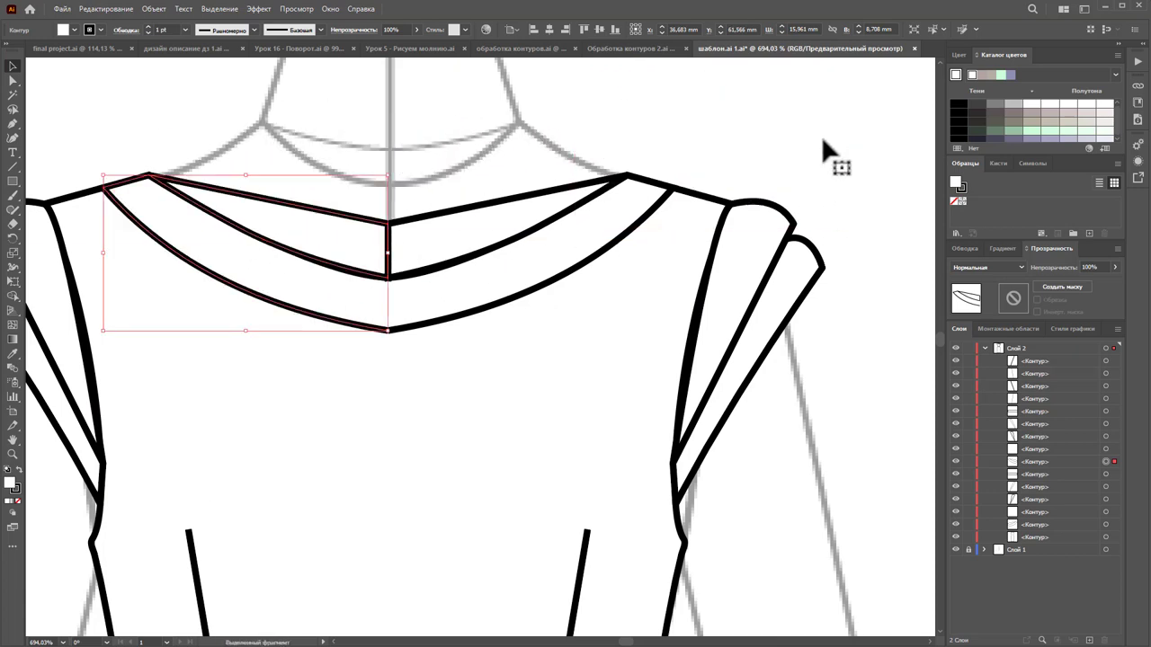
pyautogui.click(490, 252)
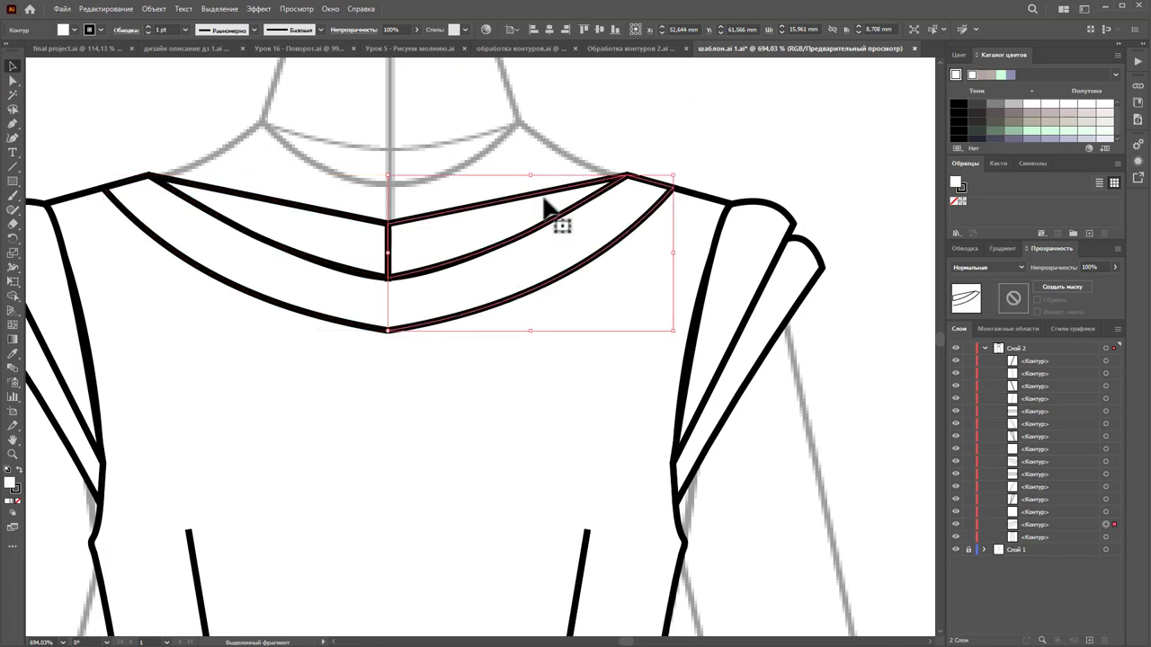
pyautogui.click(728, 117)
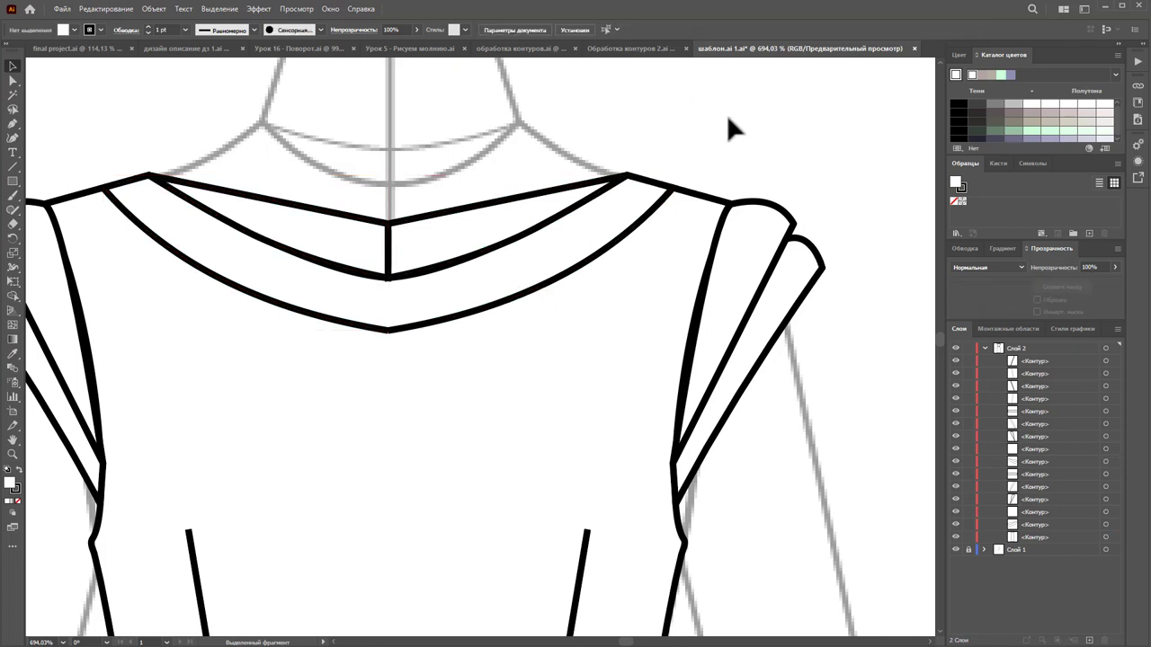
pyautogui.click(12, 123)
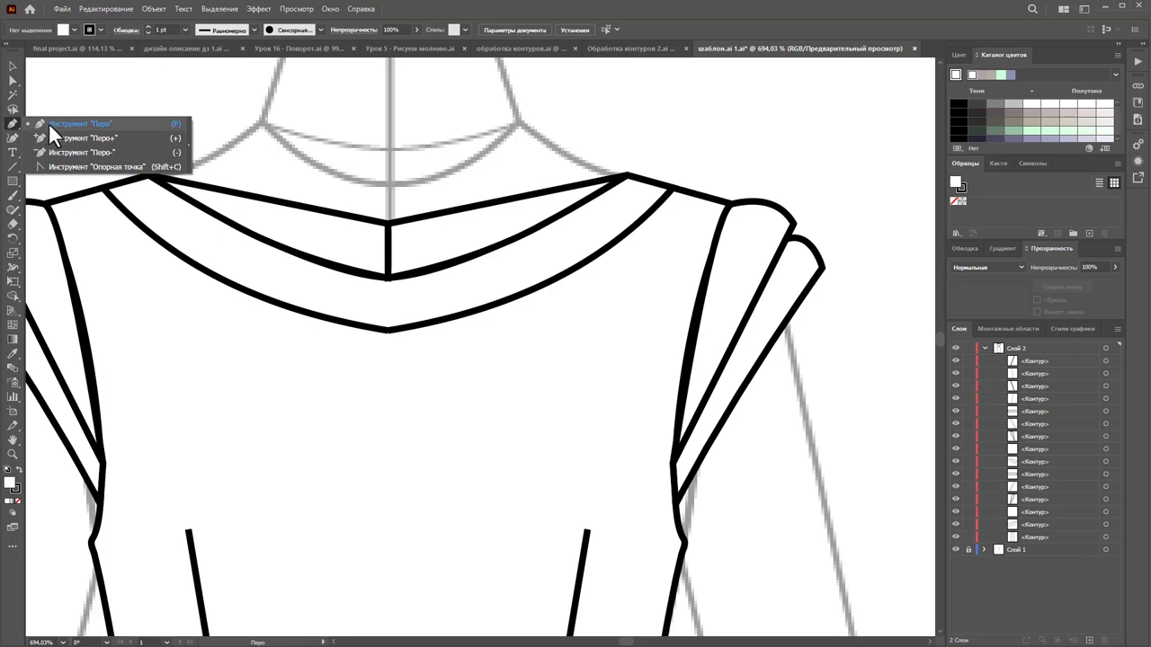
# Step: Draw and discard a trial collar path, then collapse Слой 2 and deselect
pyautogui.click(48, 122)
pyautogui.click(149, 175)
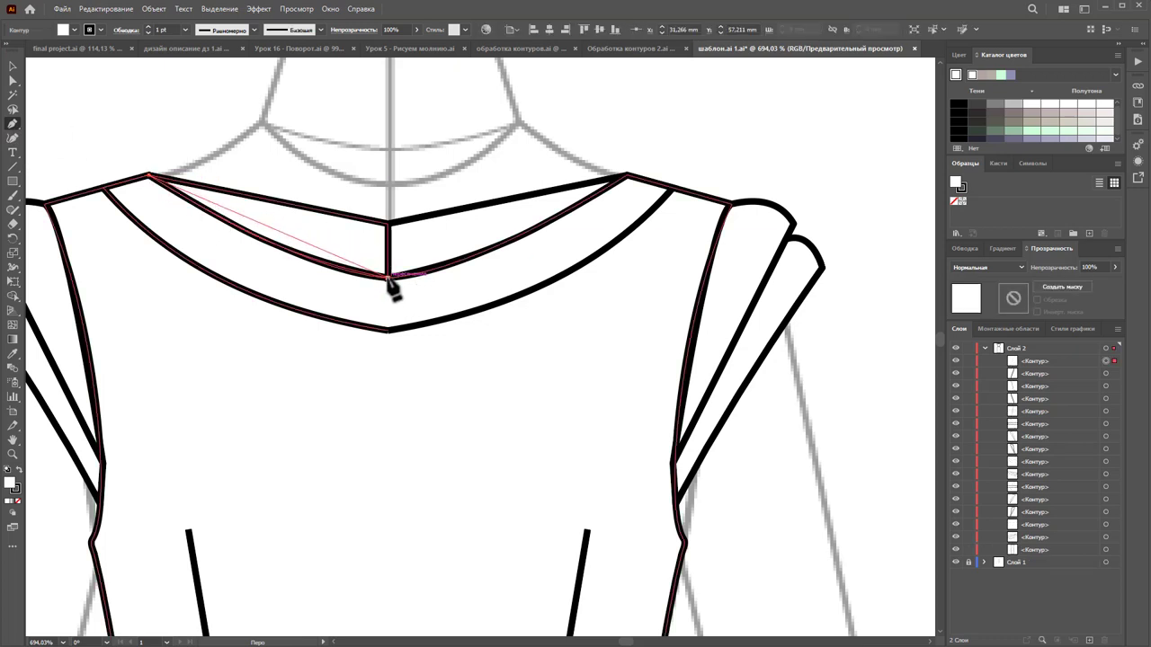
pyautogui.moveTo(388, 278); pyautogui.dragTo(516, 303)
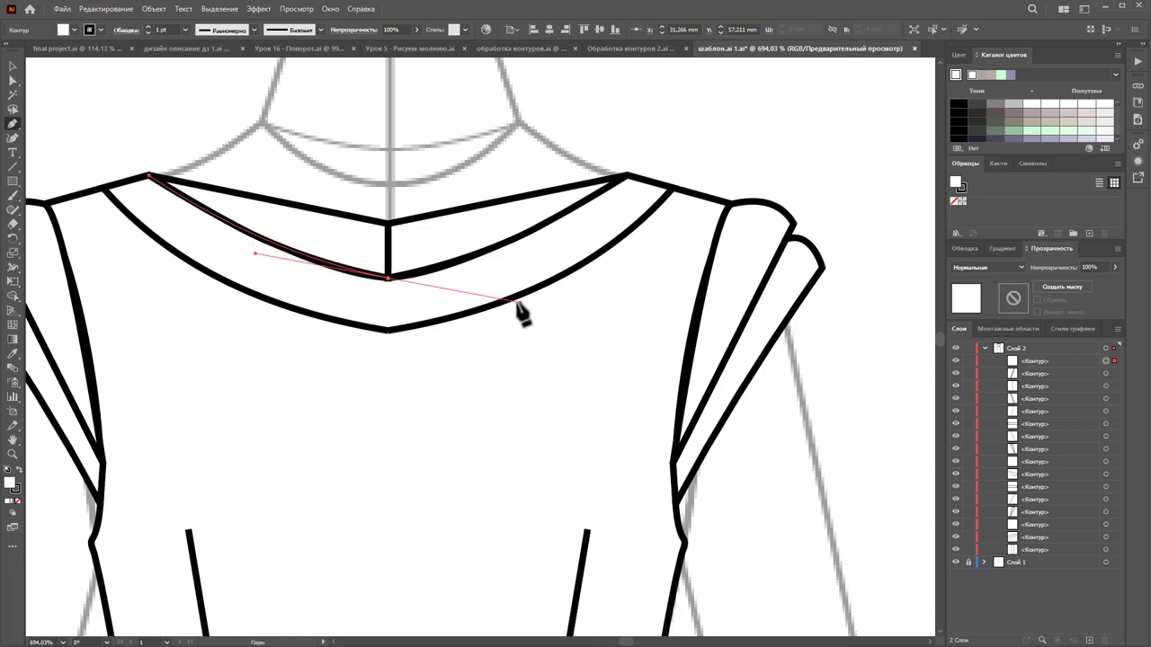
pyautogui.moveTo(387, 330); pyautogui.dragTo(255, 309)
pyautogui.click(103, 189)
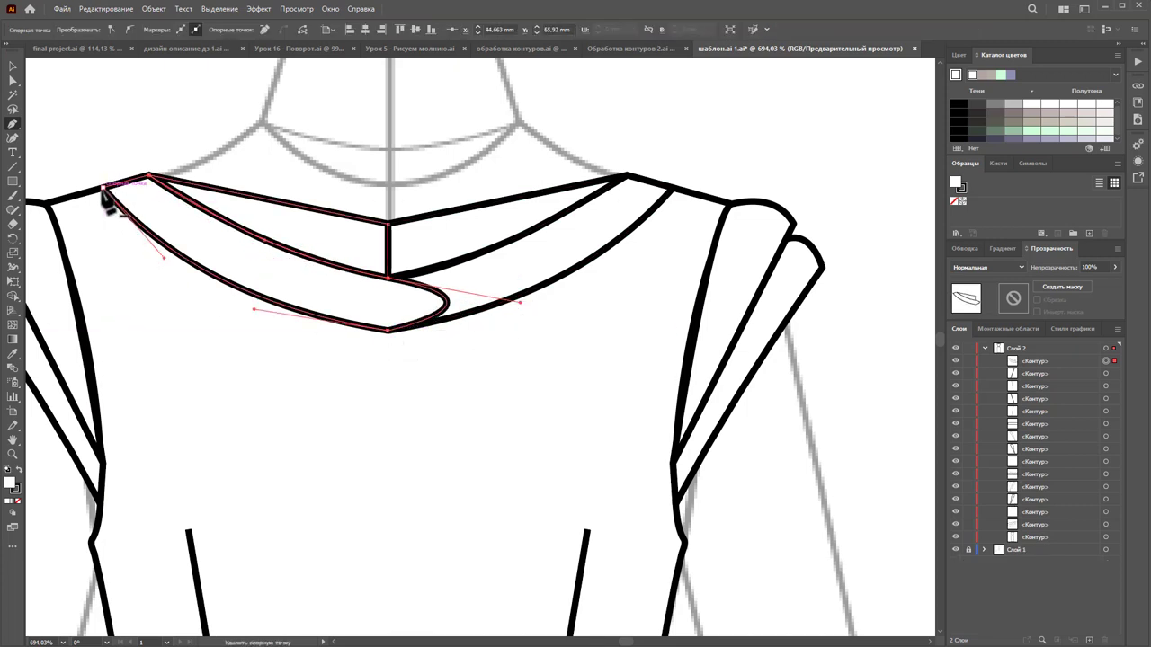
pyautogui.click(149, 175)
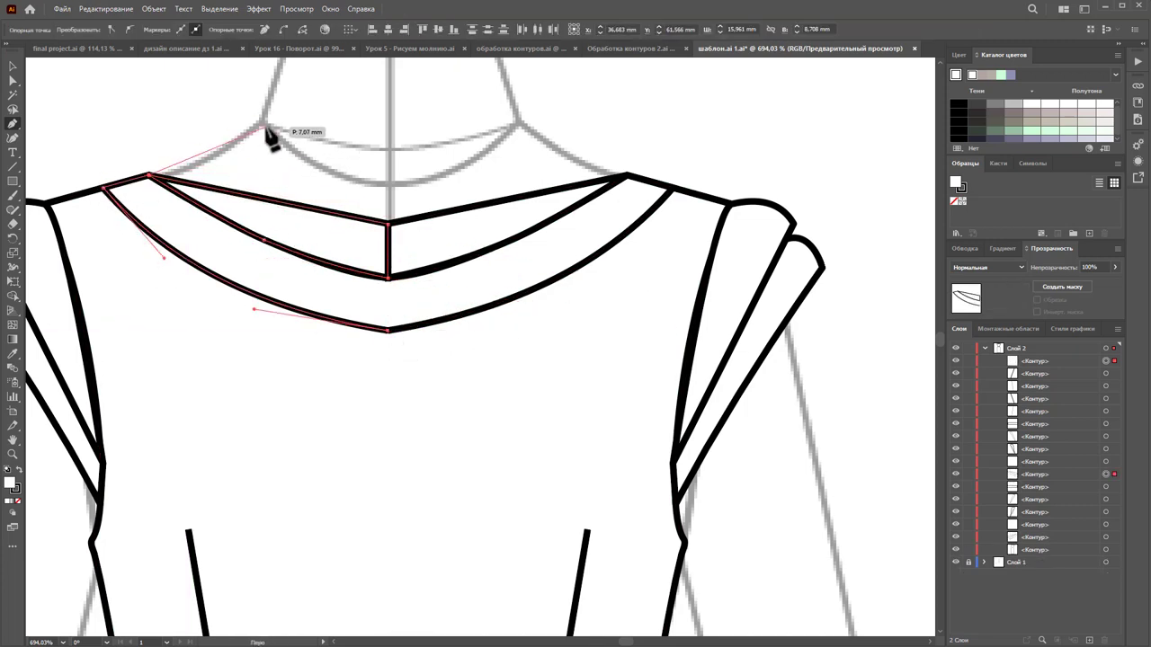
pyautogui.hotkey('ctrl', 'z')
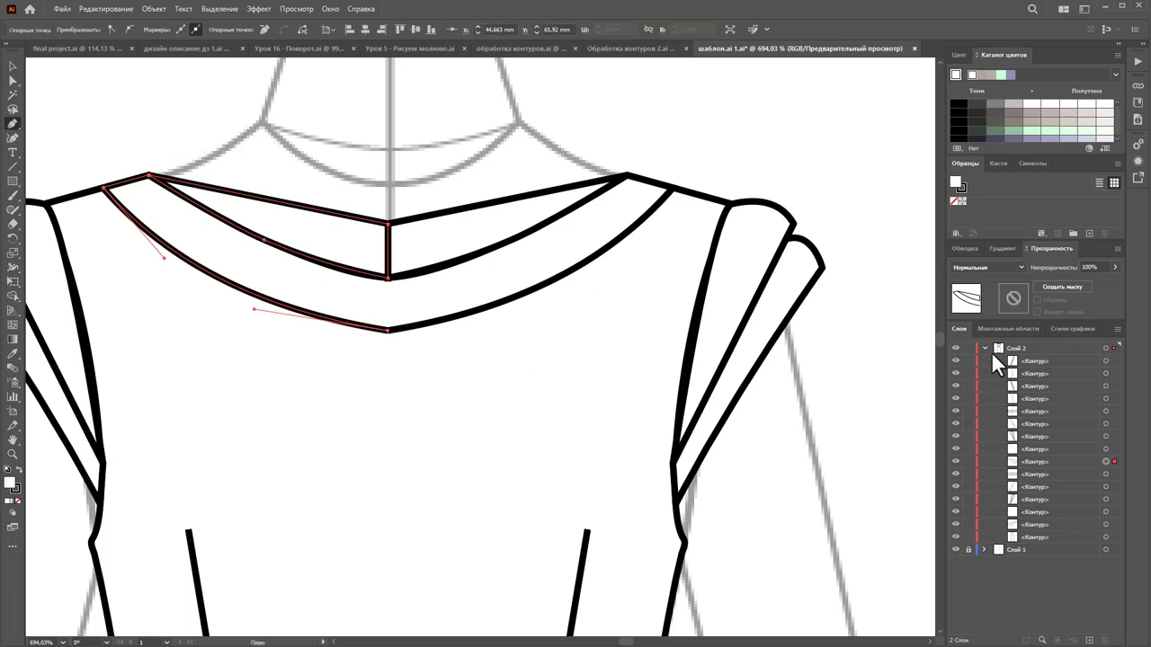
pyautogui.click(985, 348)
pyautogui.hotkey('ctrl', 'shift', 'a')
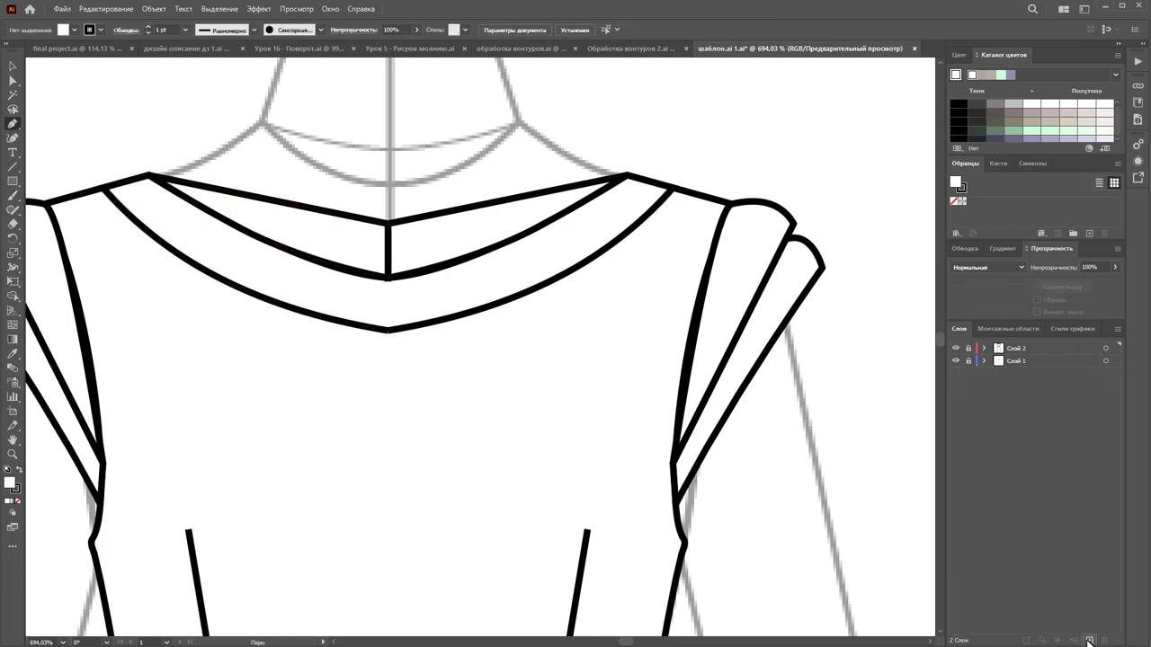
# Step: On a new layer, Pen-trace a closed band from neckline corner to centre front and shoulder
pyautogui.click(1089, 640)
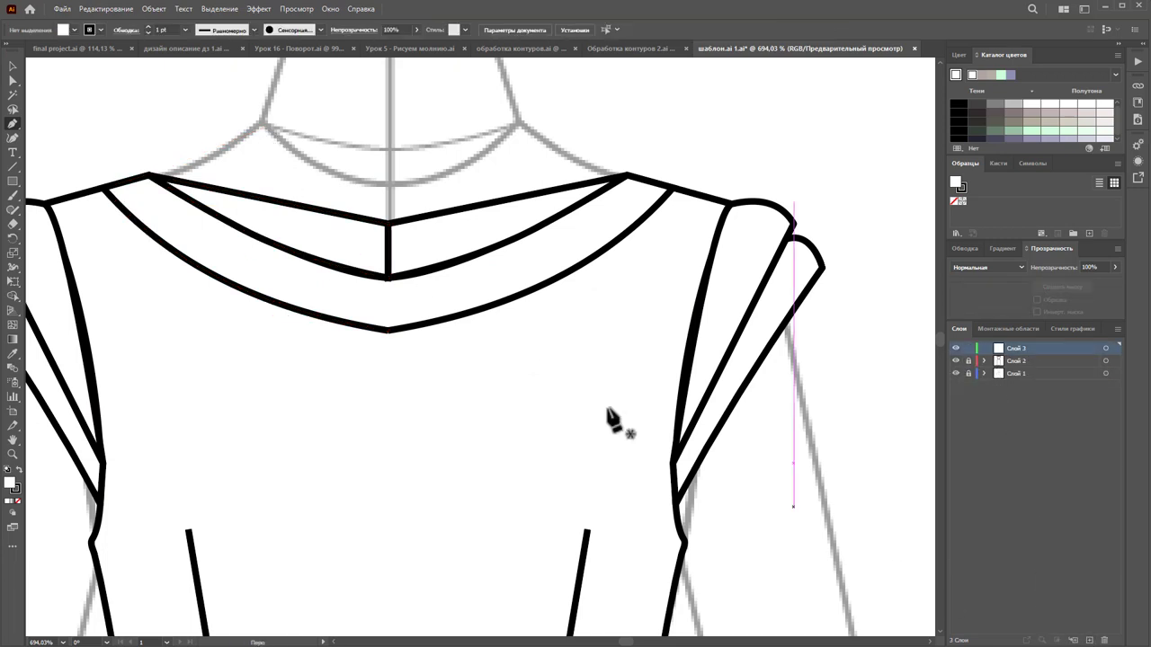
pyautogui.click(146, 175)
pyautogui.click(387, 277)
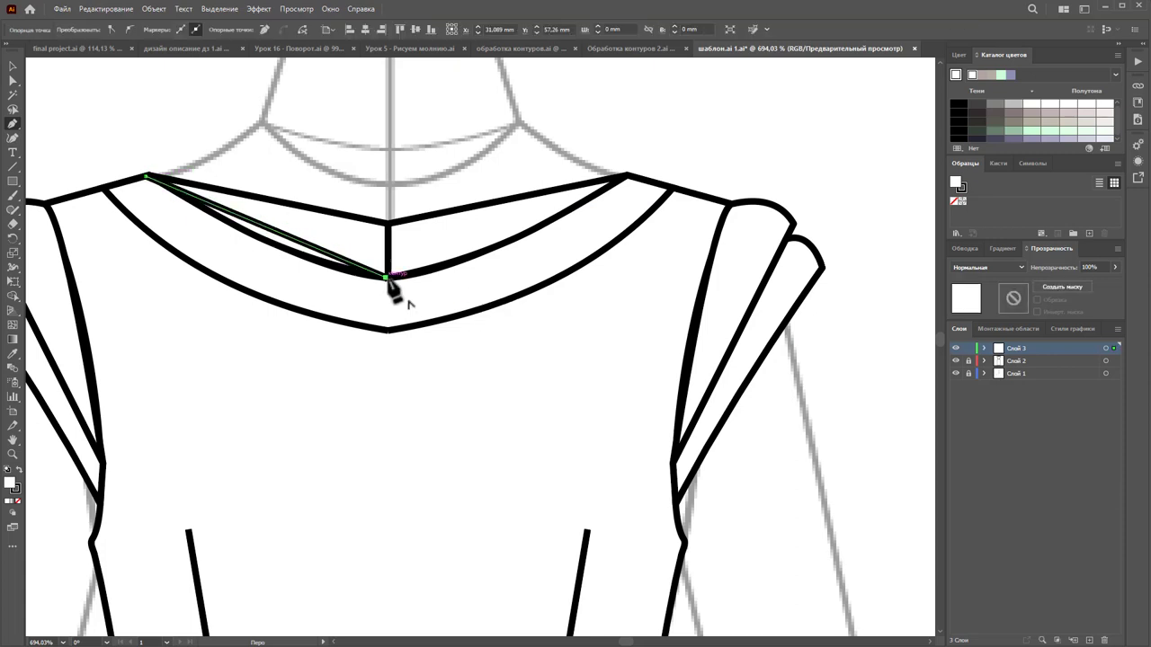
pyautogui.click(387, 331)
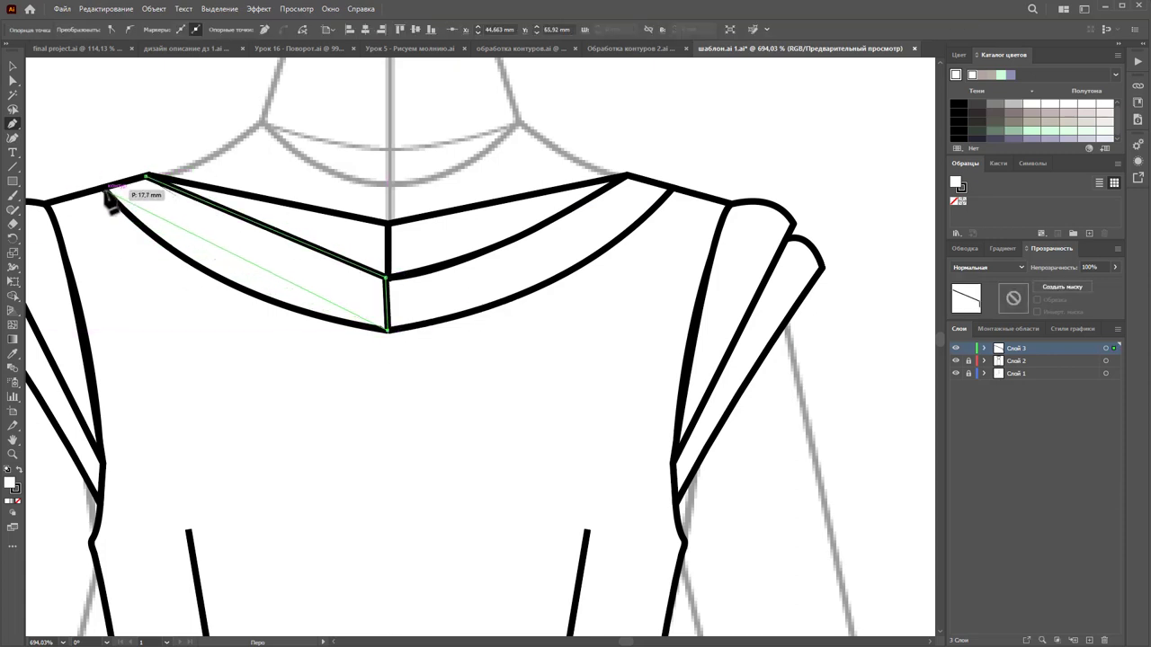
pyautogui.moveTo(104, 190)
pyautogui.mouseDown()
pyautogui.moveTo(216, 166)
pyautogui.moveTo(293, 248)
pyautogui.mouseUp()
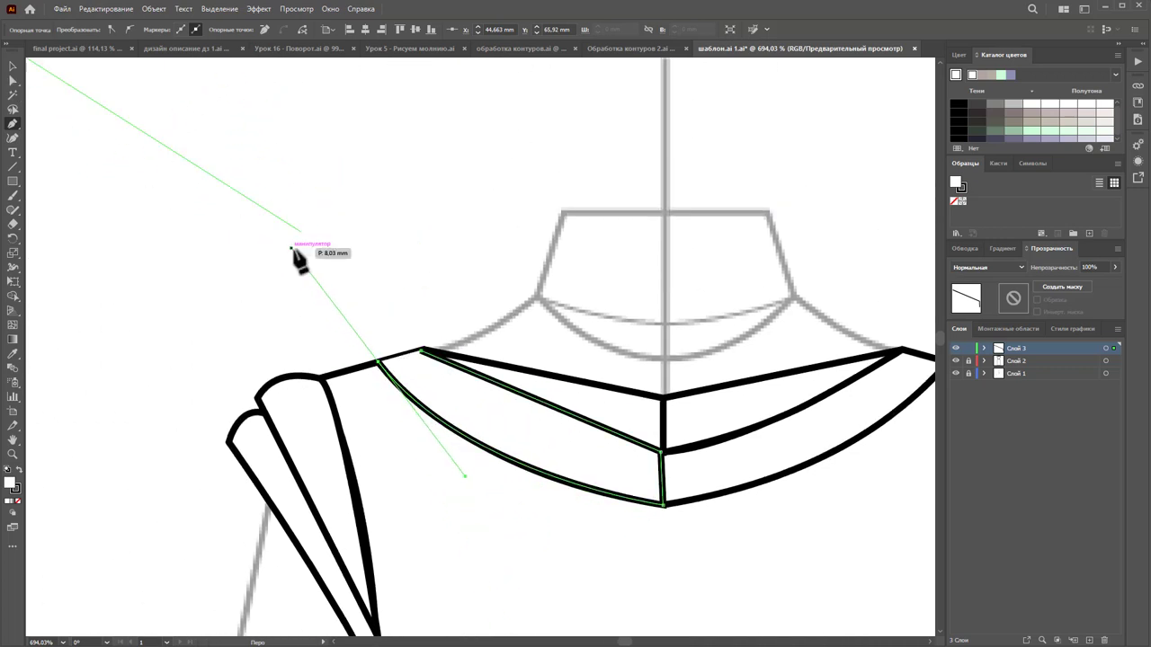
pyautogui.click(421, 350)
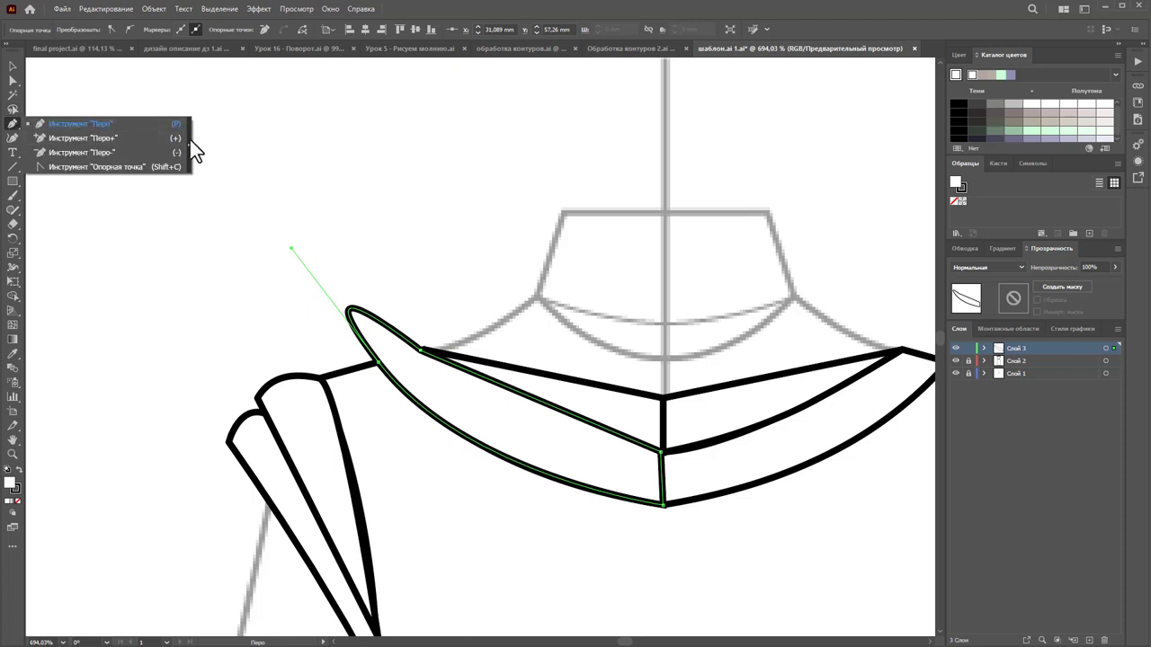
# Step: Detach the Pen tool group as a floating panel and reshape the band's loop and centre handles
pyautogui.moveTo(16, 125); pyautogui.dragTo(190, 142)
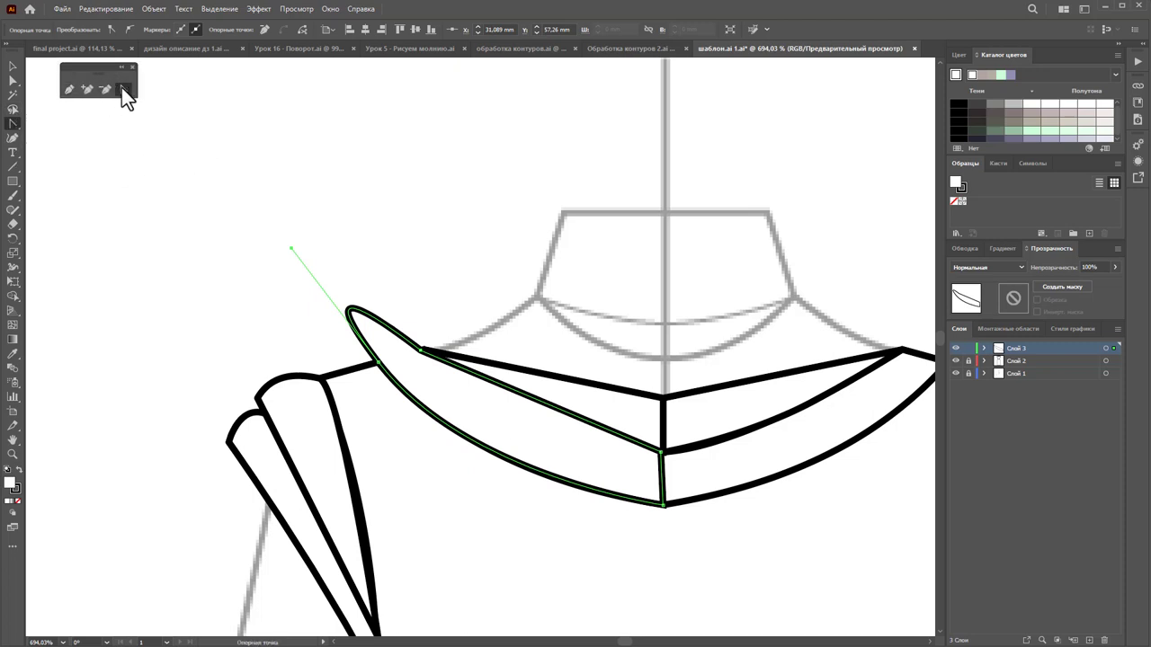
pyautogui.moveTo(289, 256)
pyautogui.mouseDown()
pyautogui.moveTo(378, 333)
pyautogui.moveTo(416, 359)
pyautogui.moveTo(421, 351)
pyautogui.mouseUp()
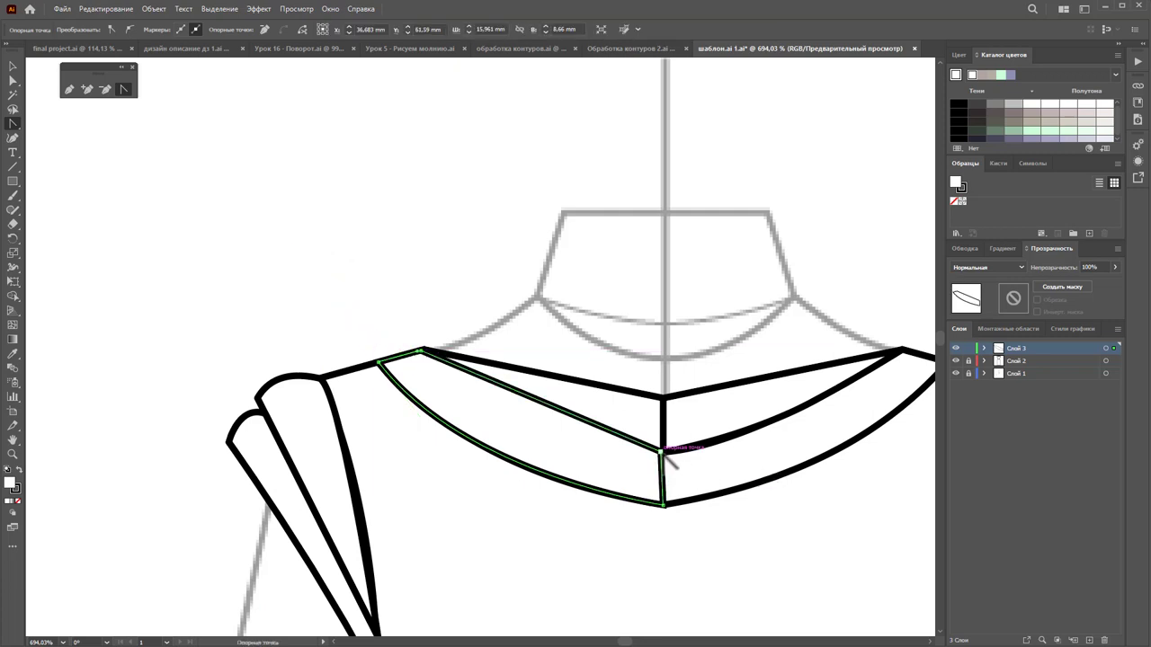
pyautogui.moveTo(662, 452); pyautogui.dragTo(773, 465)
# Step: Undo the unwanted loop and reshape the collar band's inner curved edge
pyautogui.hotkey('ctrl', 'z')
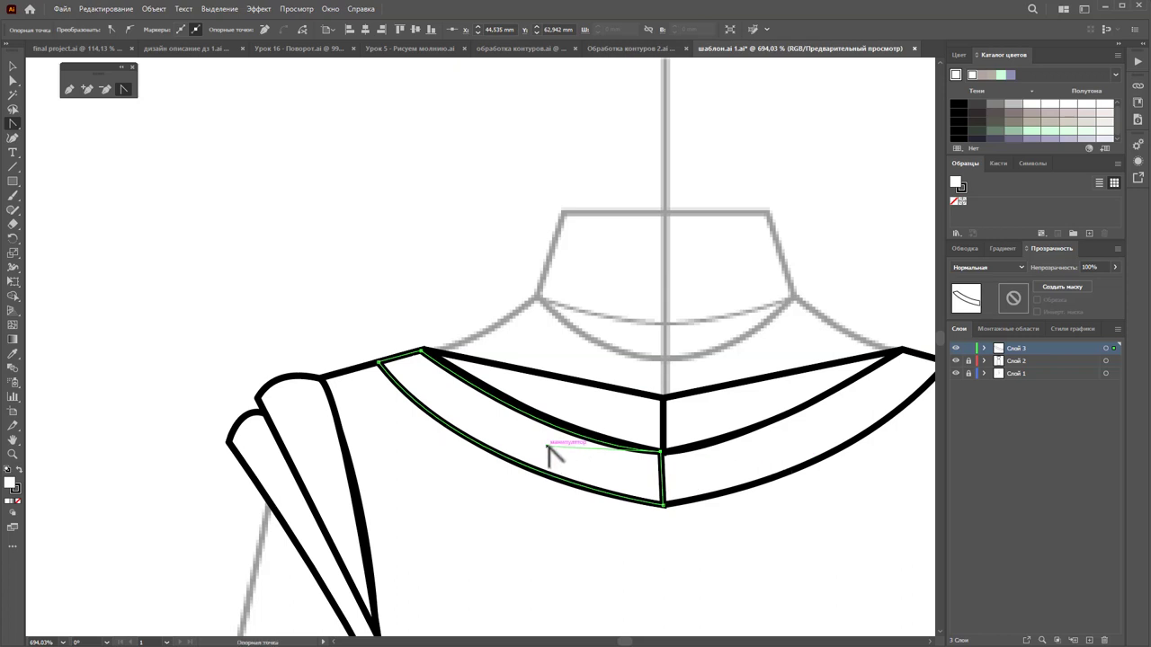
pyautogui.moveTo(546, 446); pyautogui.dragTo(543, 438)
pyautogui.press('v')
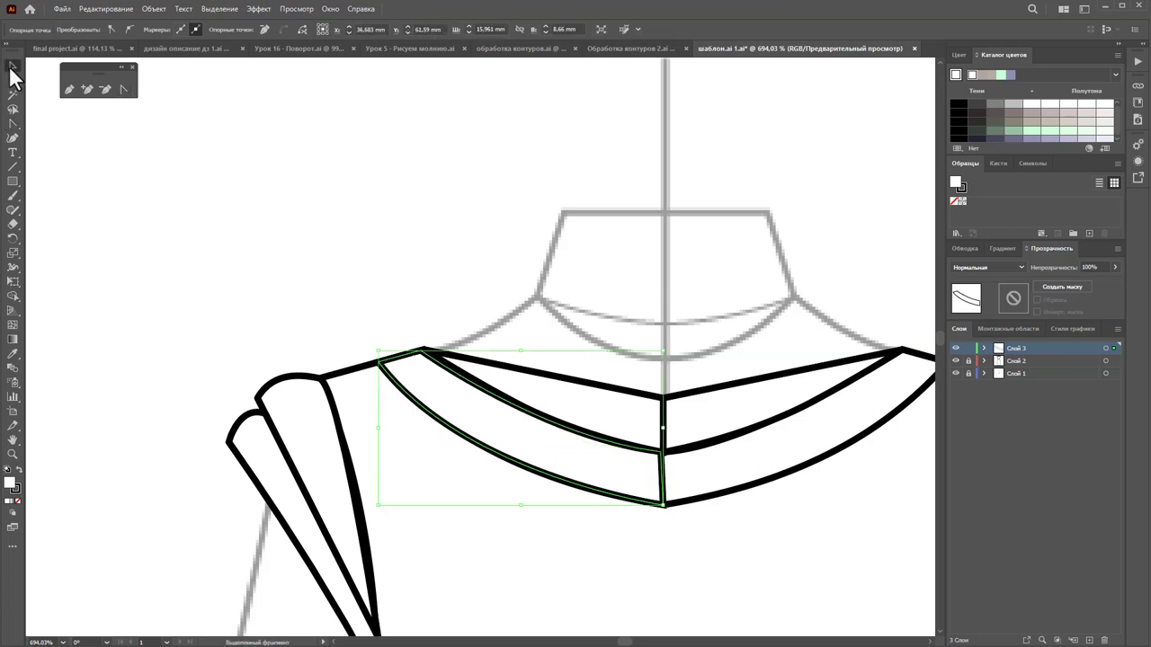
# Step: Pen-draw a closed inner panel from the centre anchor up centre front to the left shoulder
pyautogui.click(60, 94)
pyautogui.press('p')
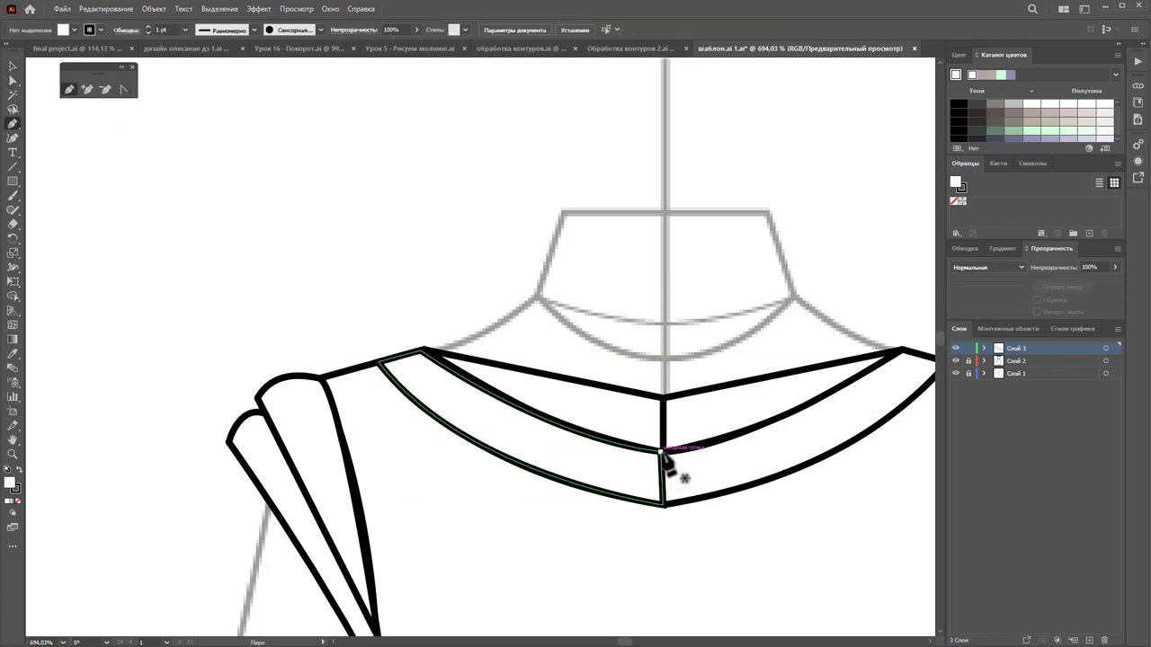
pyautogui.click(662, 451)
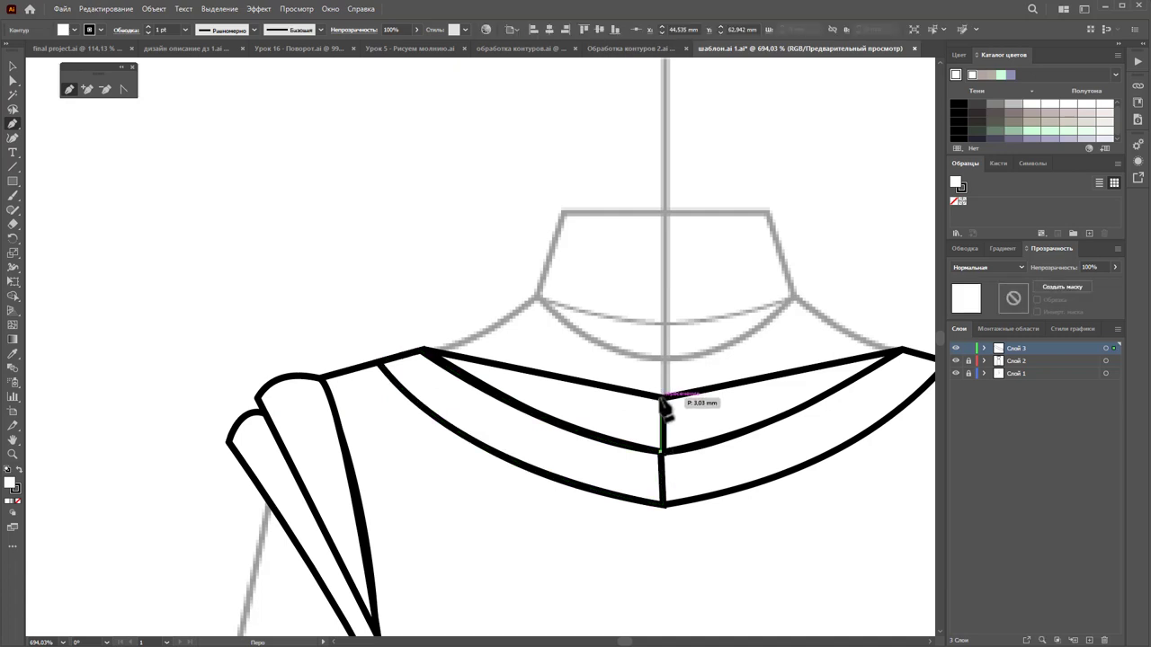
pyautogui.click(662, 396)
pyautogui.click(424, 351)
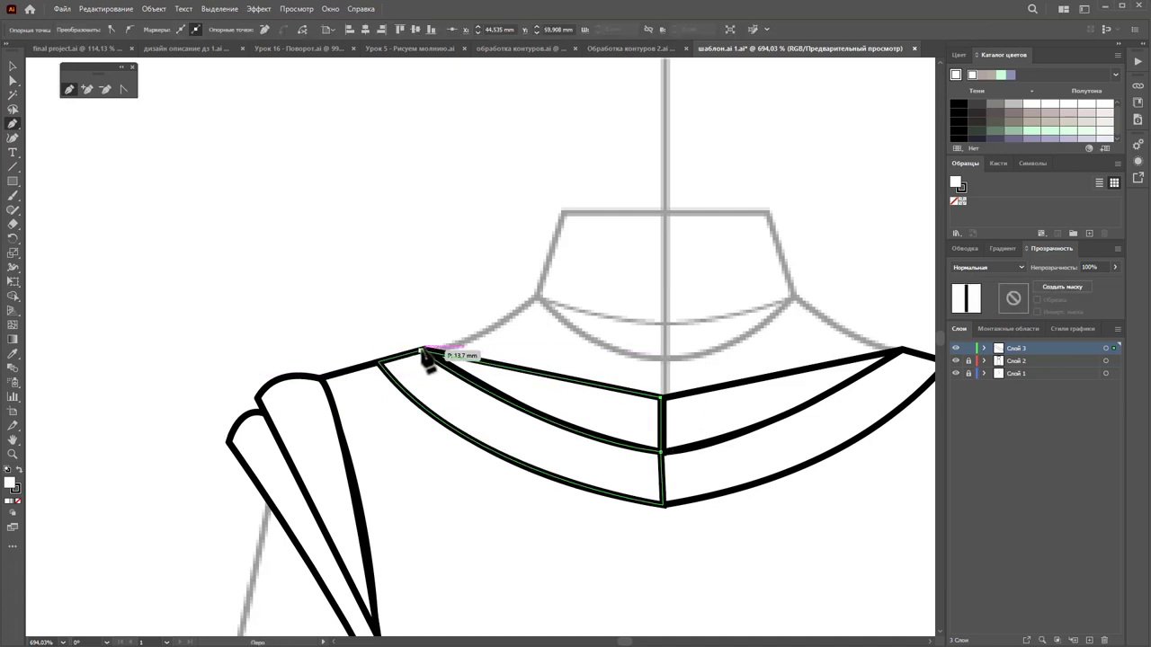
pyautogui.moveTo(662, 452); pyautogui.dragTo(799, 466)
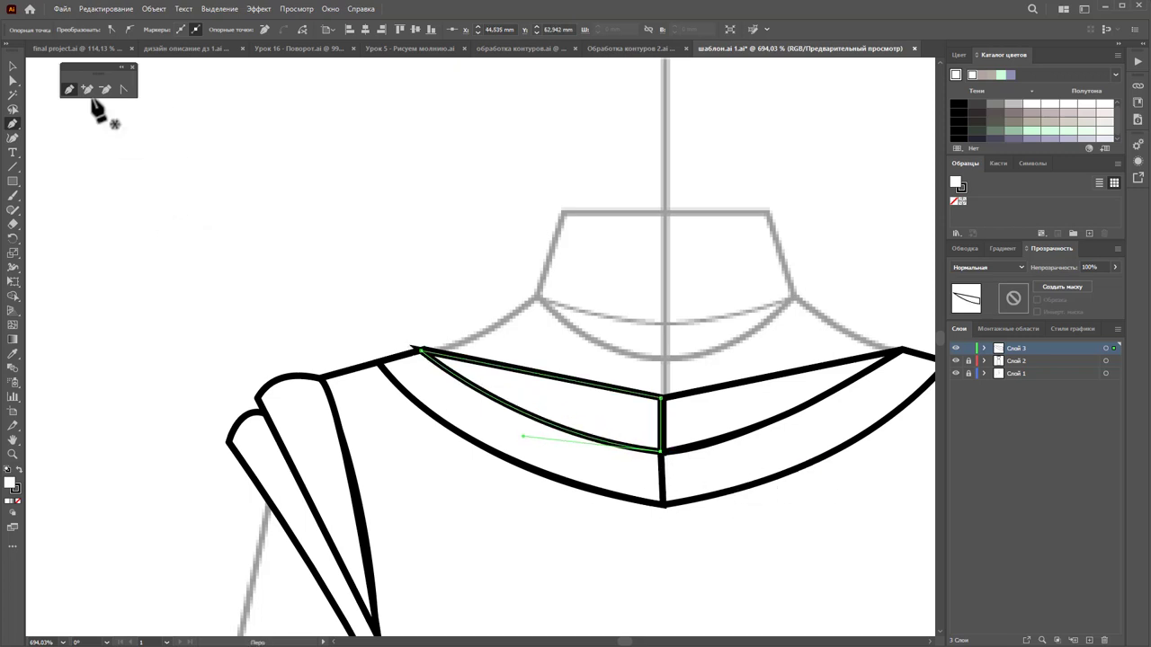
pyautogui.click(13, 66)
pyautogui.click(535, 474)
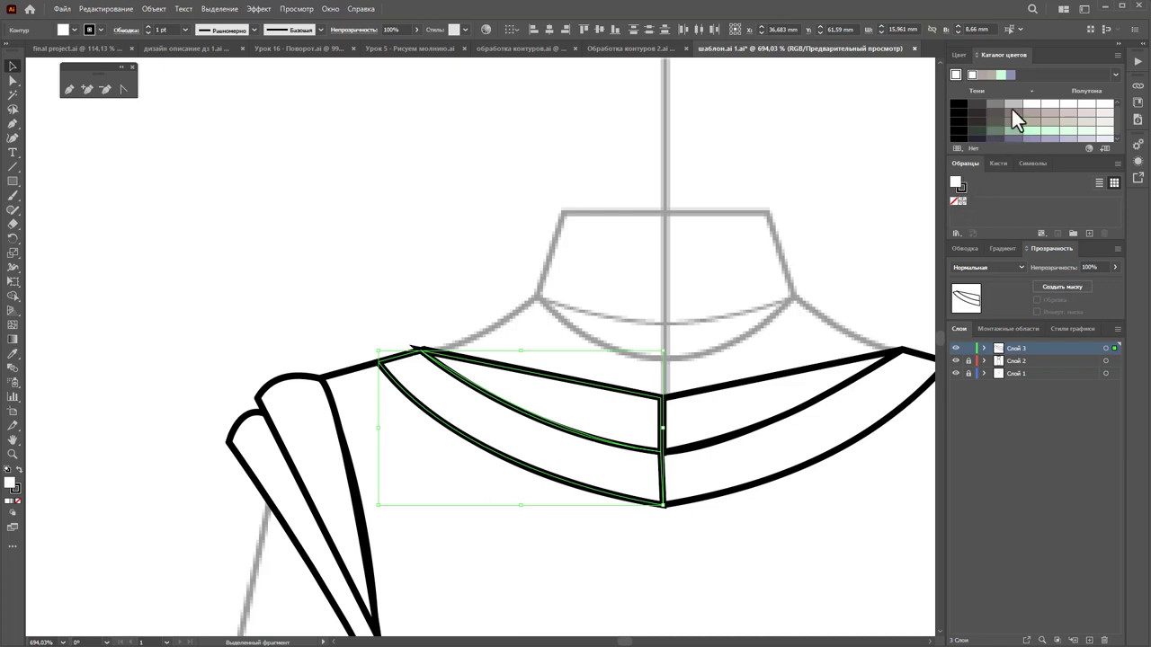
# Step: Fill the left collar band with the mauve swatch and the inner panel with mint green
pyautogui.click(1011, 109)
pyautogui.click(1050, 112)
pyautogui.click(578, 340)
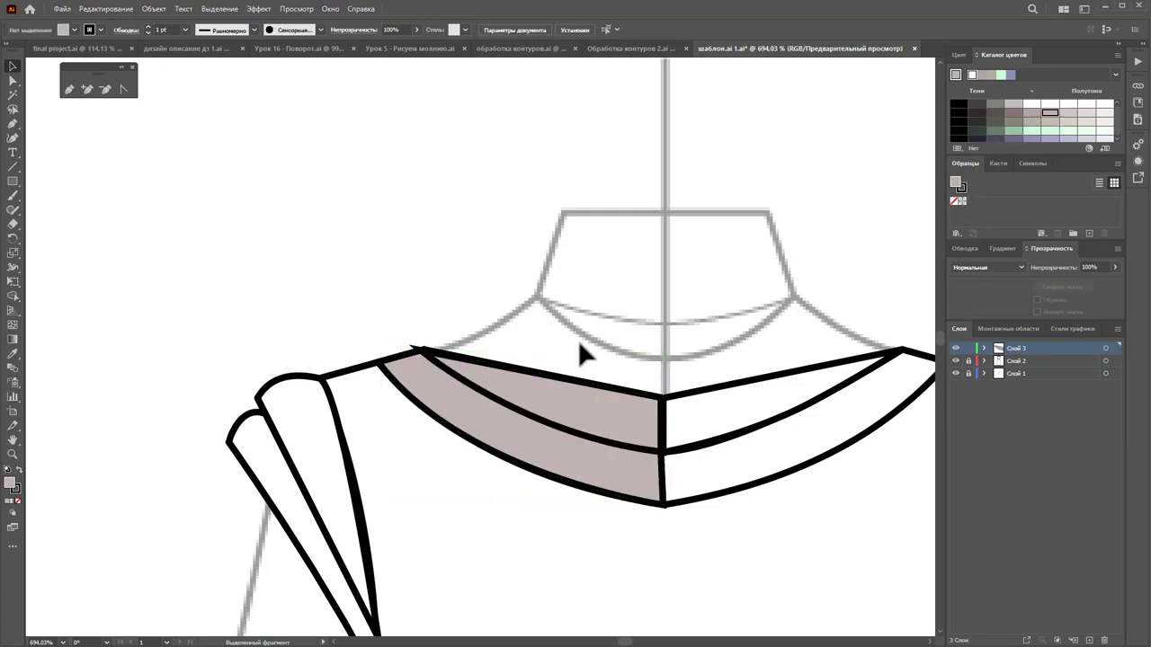
pyautogui.click(583, 396)
pyautogui.click(1048, 128)
pyautogui.click(488, 72)
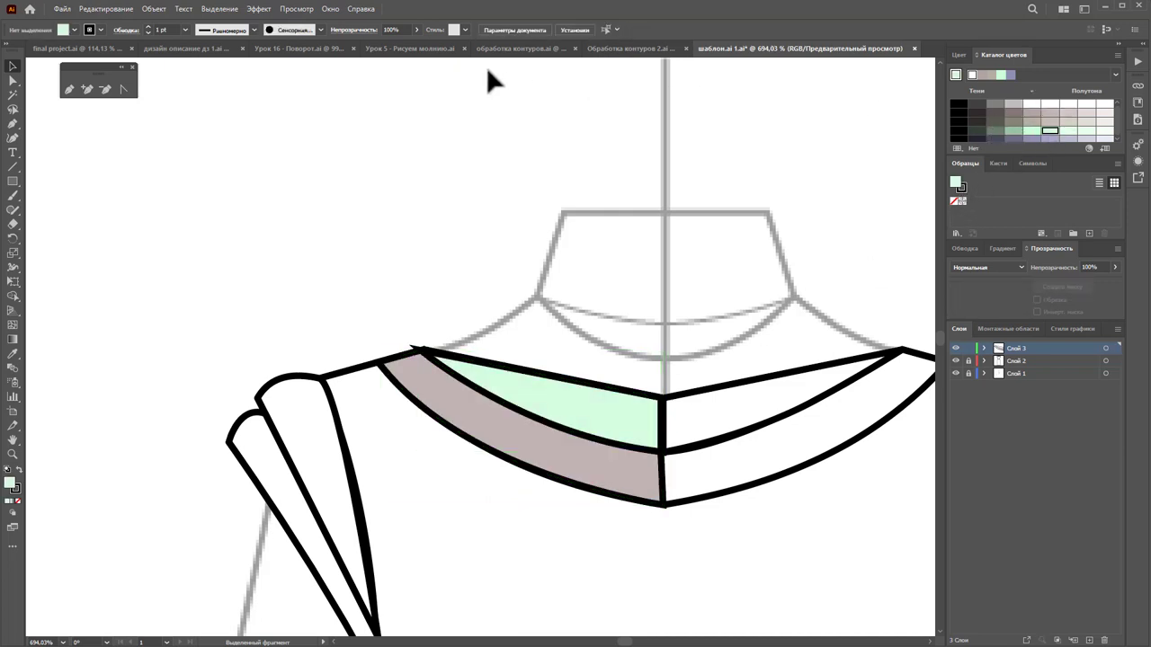
pyautogui.click(585, 481)
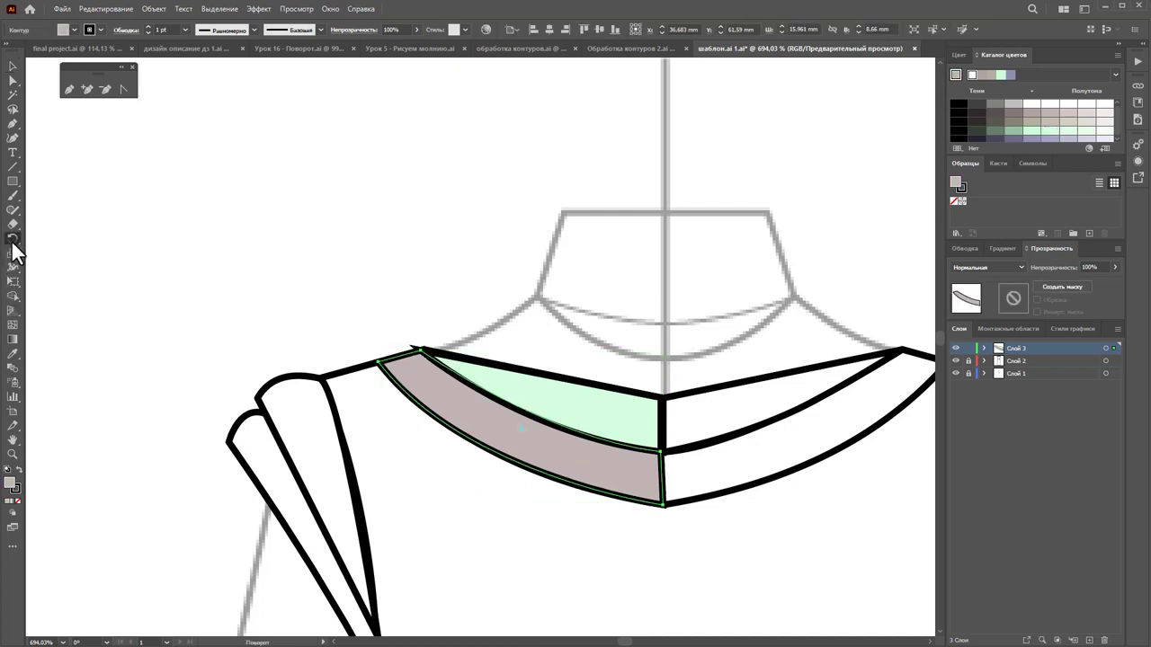
pyautogui.moveTo(11, 241); pyautogui.dragTo(81, 261)
pyautogui.click(13, 66)
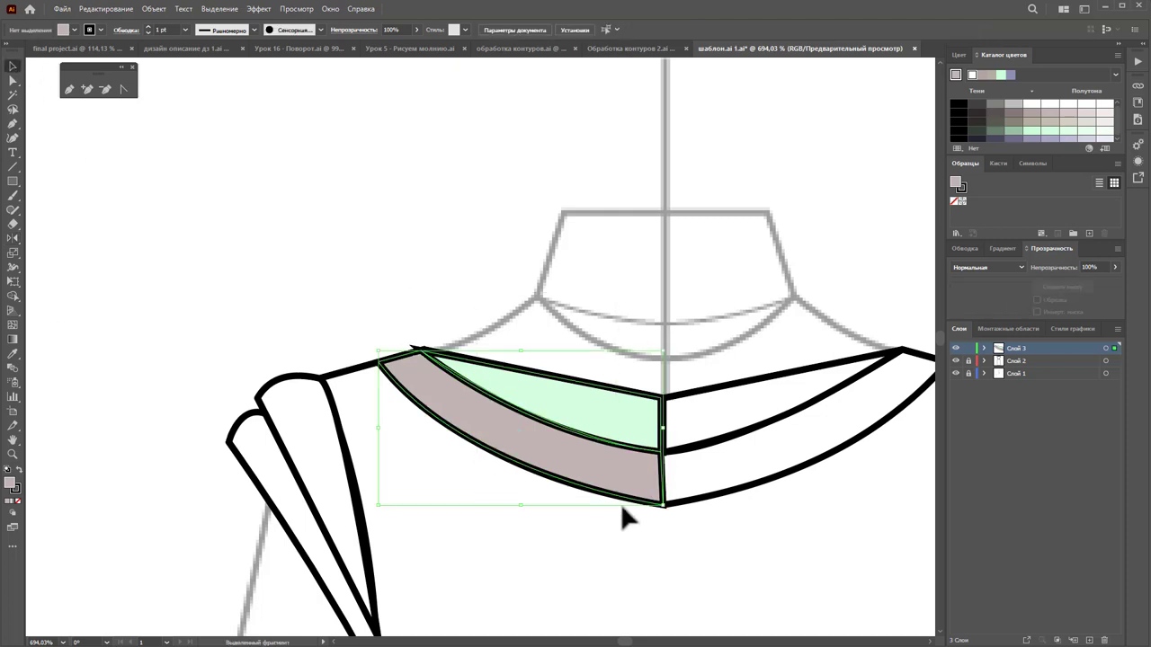
# Step: Reflect a copy of the collar pieces across the centre front onto the right half
pyautogui.click(12, 239)
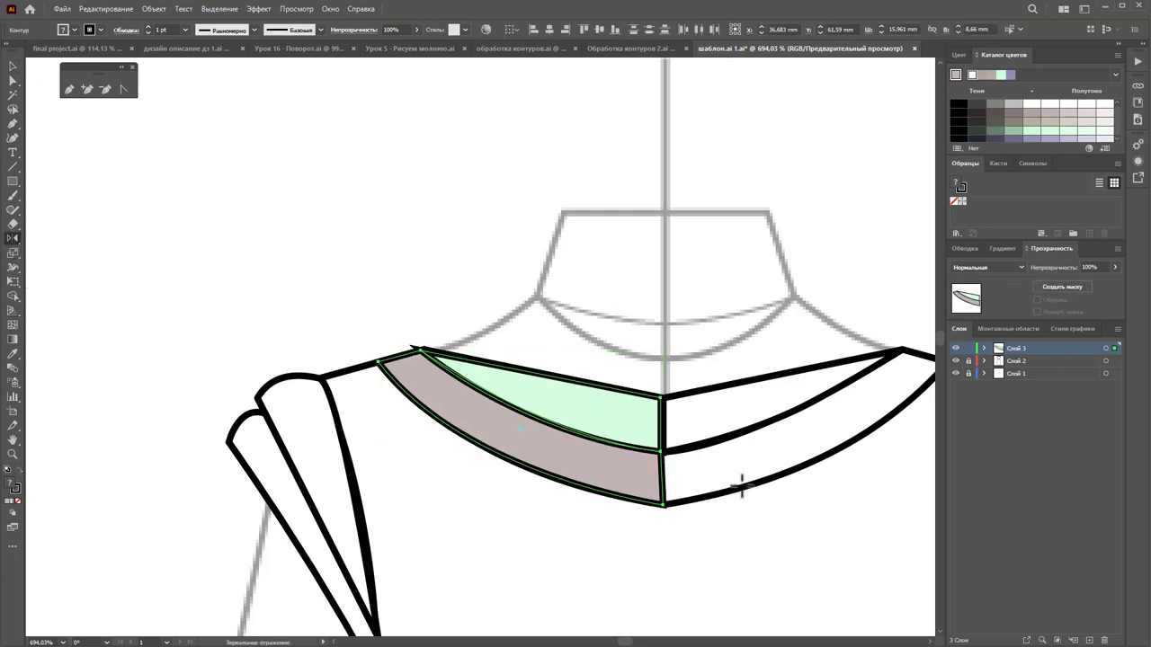
pyautogui.click(661, 453)
pyautogui.moveTo(670, 445); pyautogui.dragTo(710, 370)
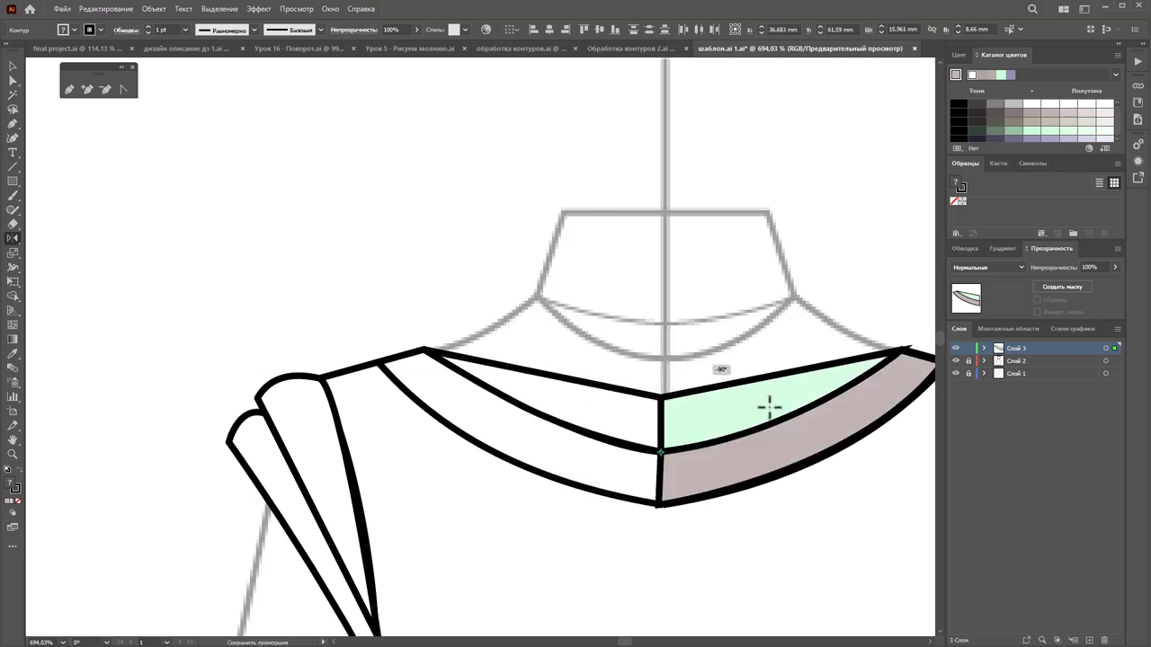
pyautogui.moveTo(769, 407); pyautogui.dragTo(769, 408)
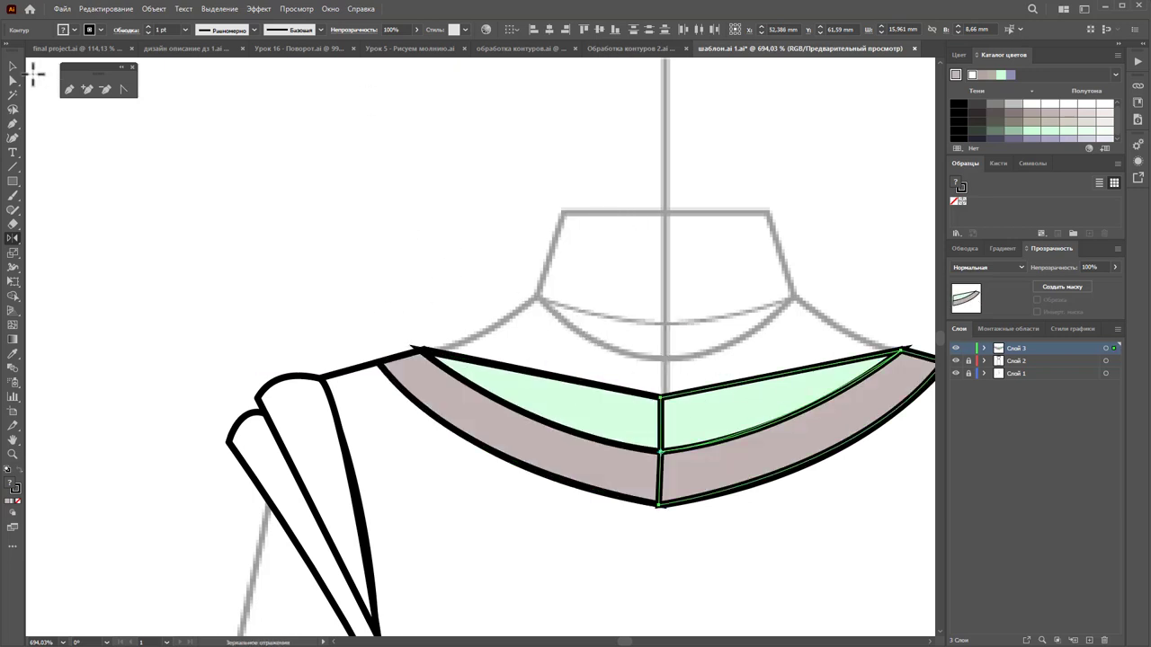
pyautogui.press('v')
pyautogui.click(200, 210)
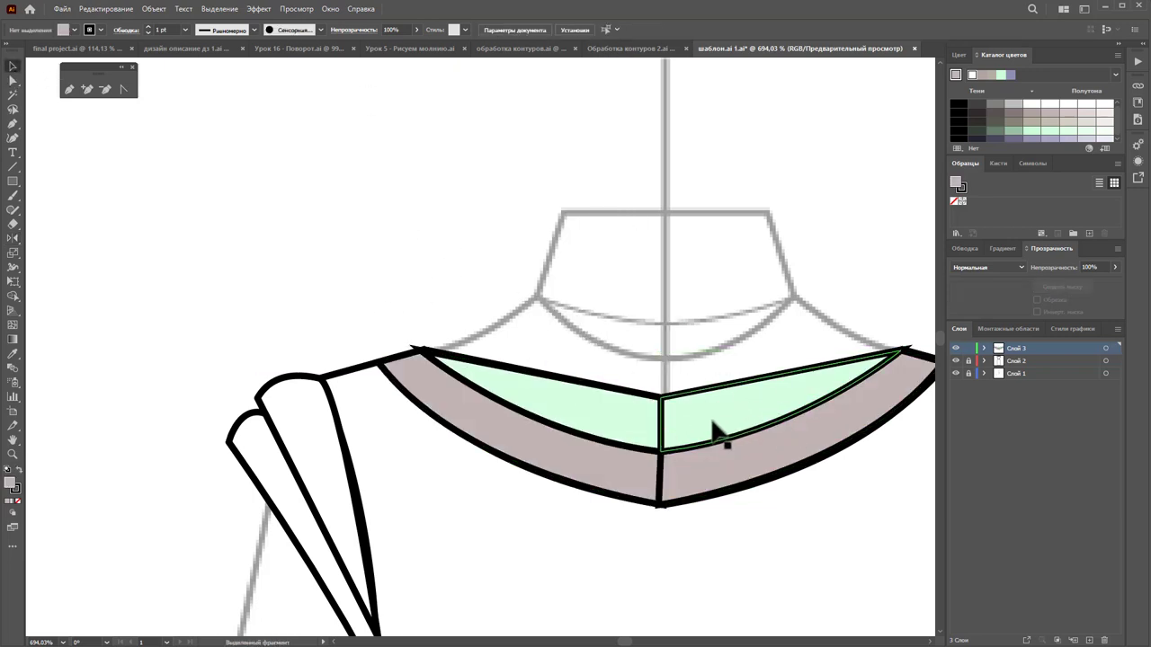
# Step: Test-drag the four collar pieces apart, then undo the moves
pyautogui.moveTo(716, 435); pyautogui.dragTo(739, 347)
pyautogui.moveTo(608, 437); pyautogui.dragTo(569, 305)
pyautogui.moveTo(618, 480); pyautogui.dragTo(596, 534)
pyautogui.moveTo(717, 446); pyautogui.dragTo(764, 512)
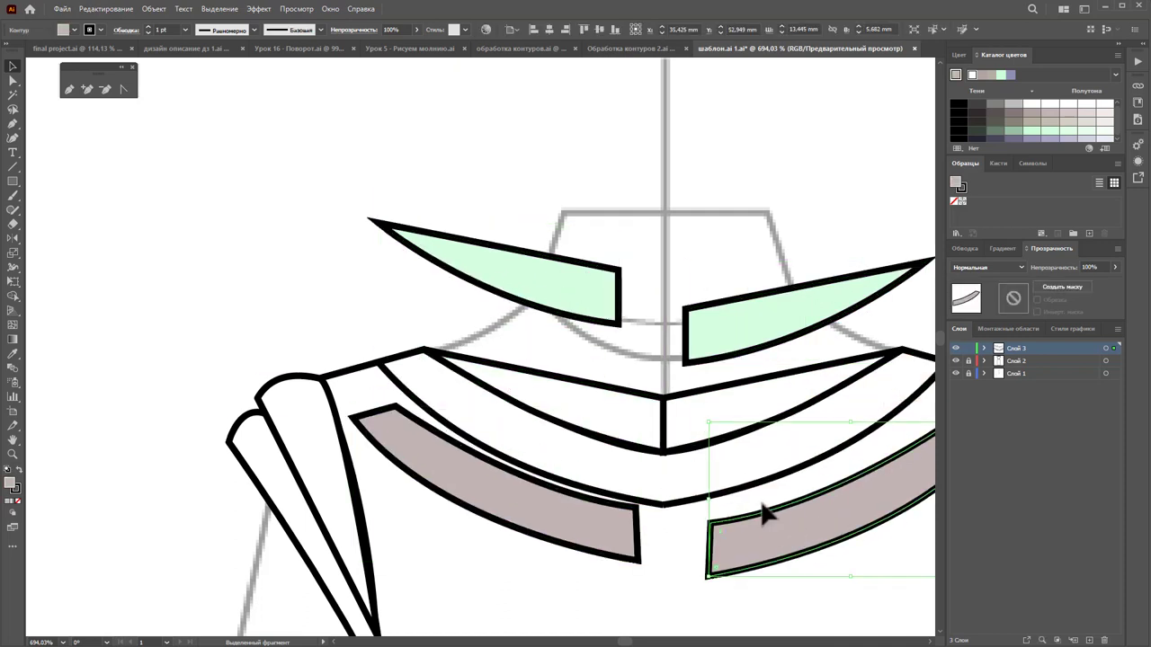
pyautogui.hotkey('ctrl', 'z')
pyautogui.hotkey('ctrl', 'z')
pyautogui.hotkey('ctrl', 'z')
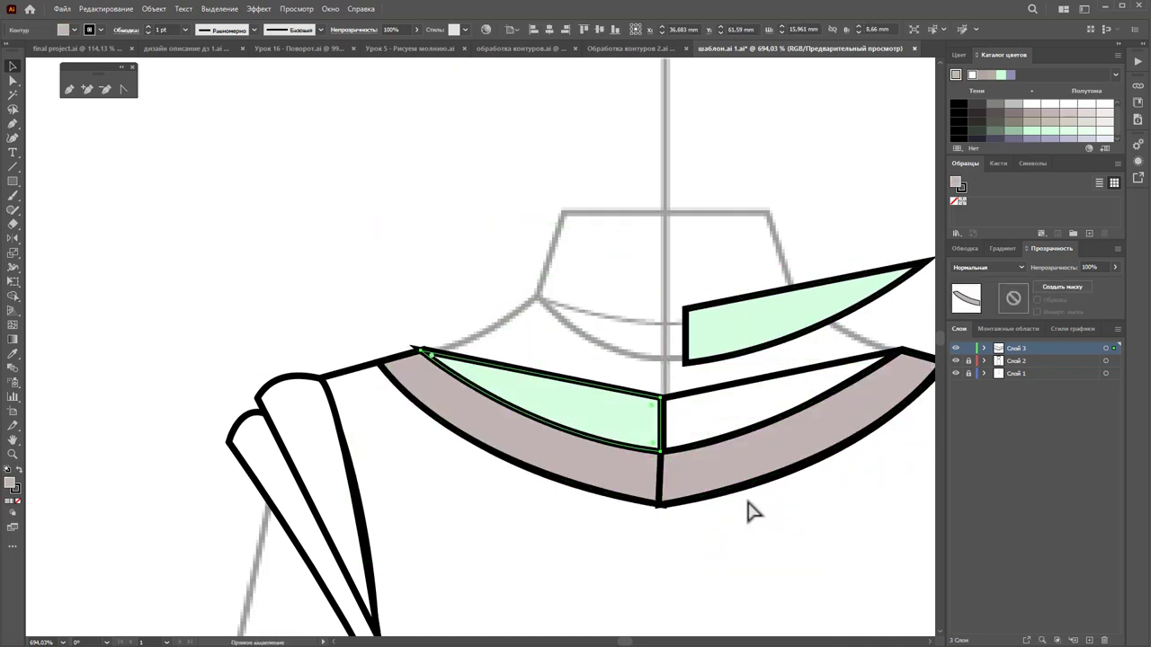
pyautogui.hotkey('ctrl', 'z')
# Step: Scroll the view left and select both mint inner-panel halves
pyautogui.moveTo(626, 643); pyautogui.dragTo(624, 643)
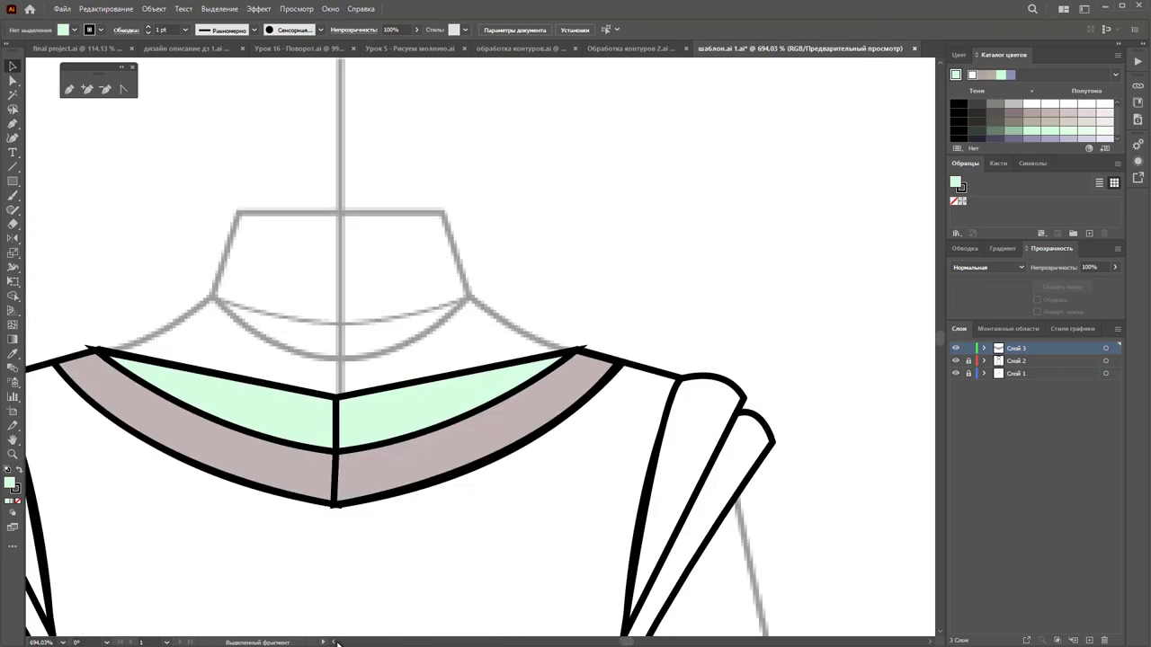
pyautogui.hscroll(-1, 359, 603)
pyautogui.hscroll(-2, 396, 540)
pyautogui.hscroll(-2, 431, 477)
pyautogui.hscroll(-1, 467, 414)
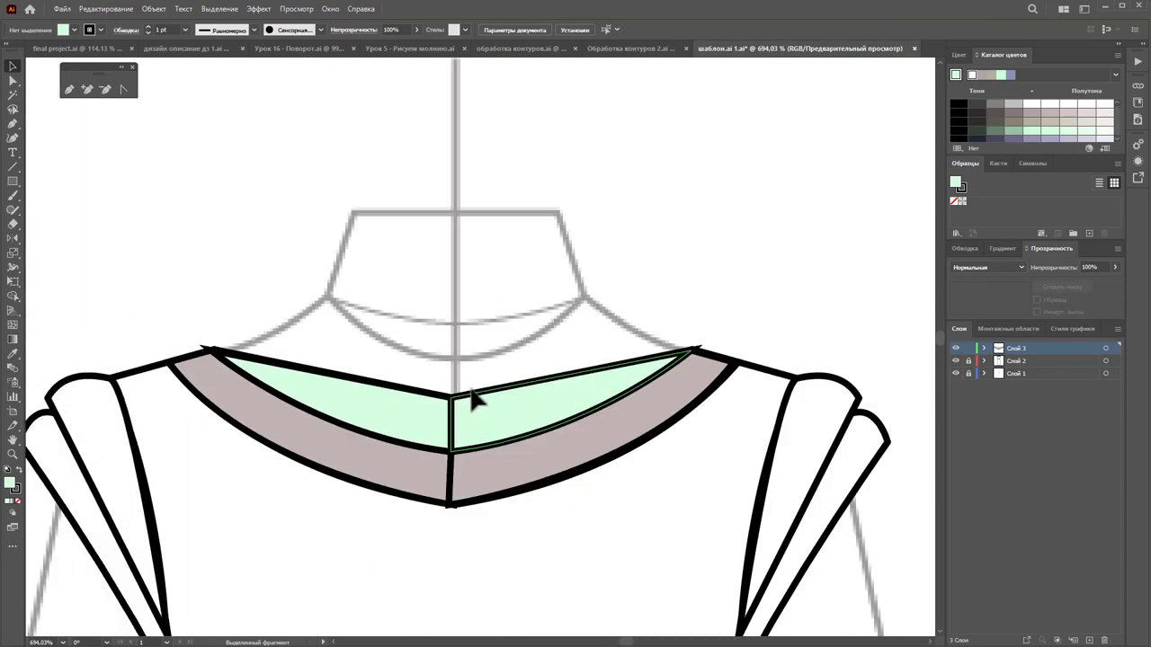
pyautogui.click(434, 429)
pyautogui.click(515, 374)
pyautogui.click(518, 419)
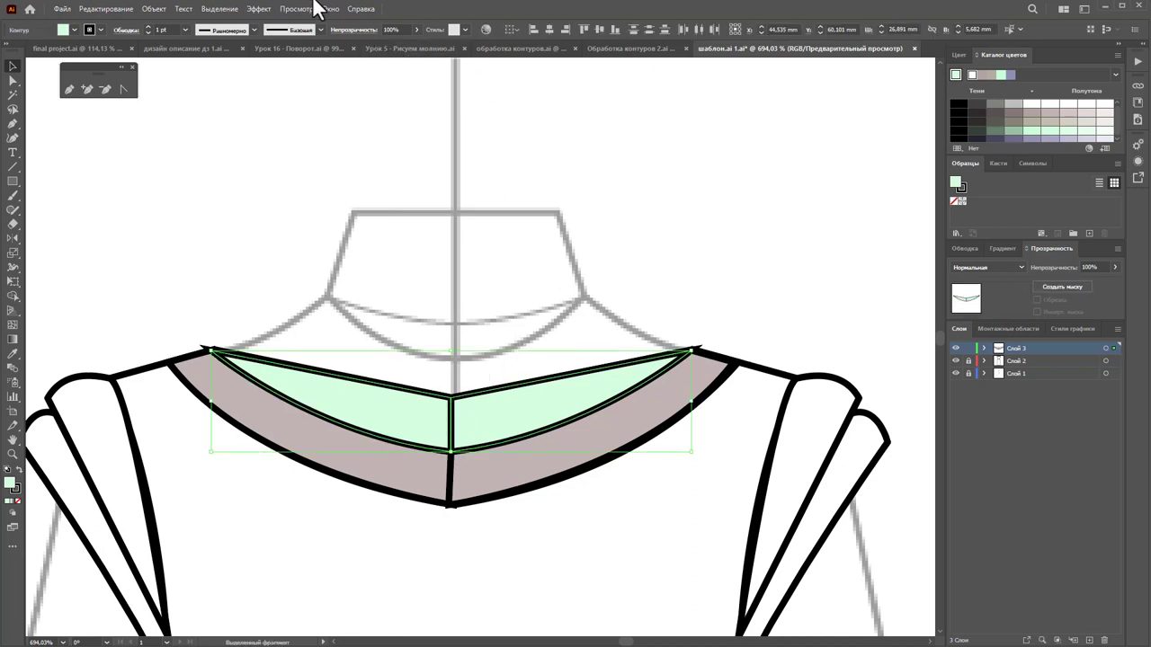
# Step: Open the Pathfinder panel from the Window menu and unite the two mint halves
pyautogui.click(328, 9)
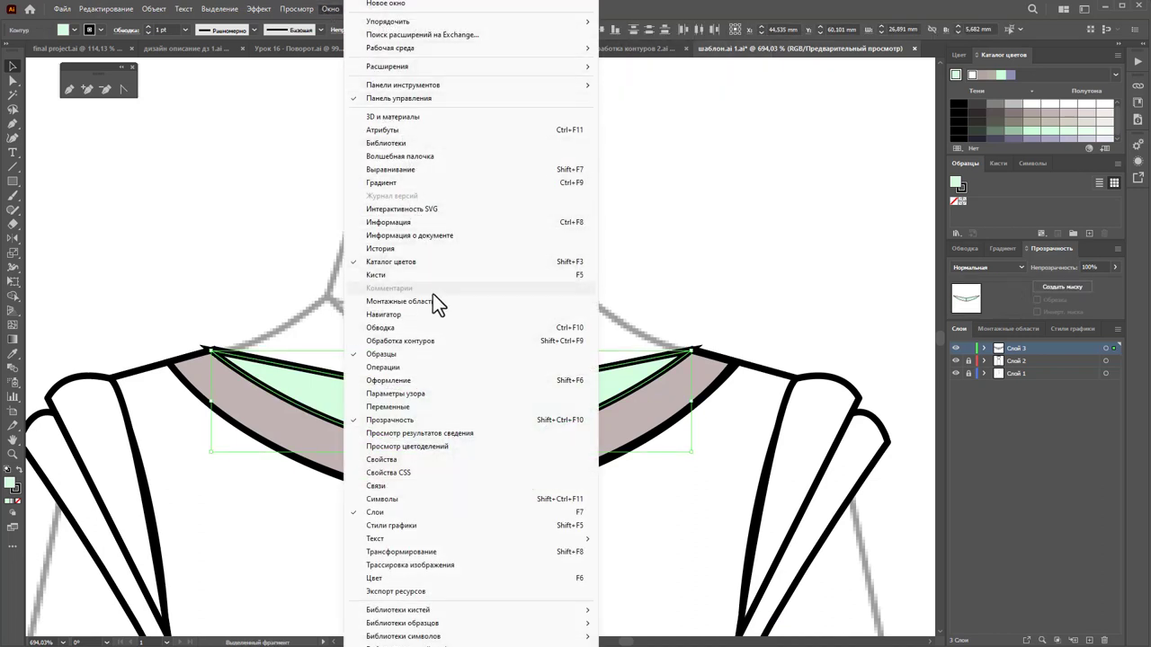
pyautogui.click(435, 340)
pyautogui.moveTo(68, 167); pyautogui.dragTo(768, 129)
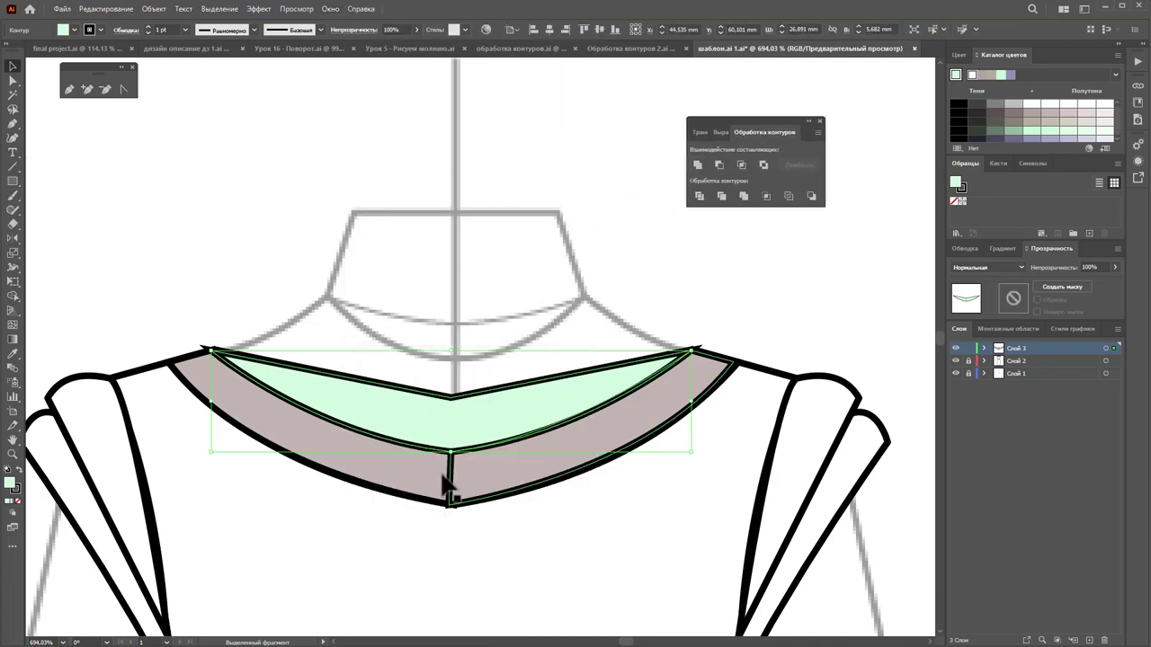
pyautogui.click(416, 322)
# Step: Select both mauve band halves and unite them into one band
pyautogui.click(454, 403)
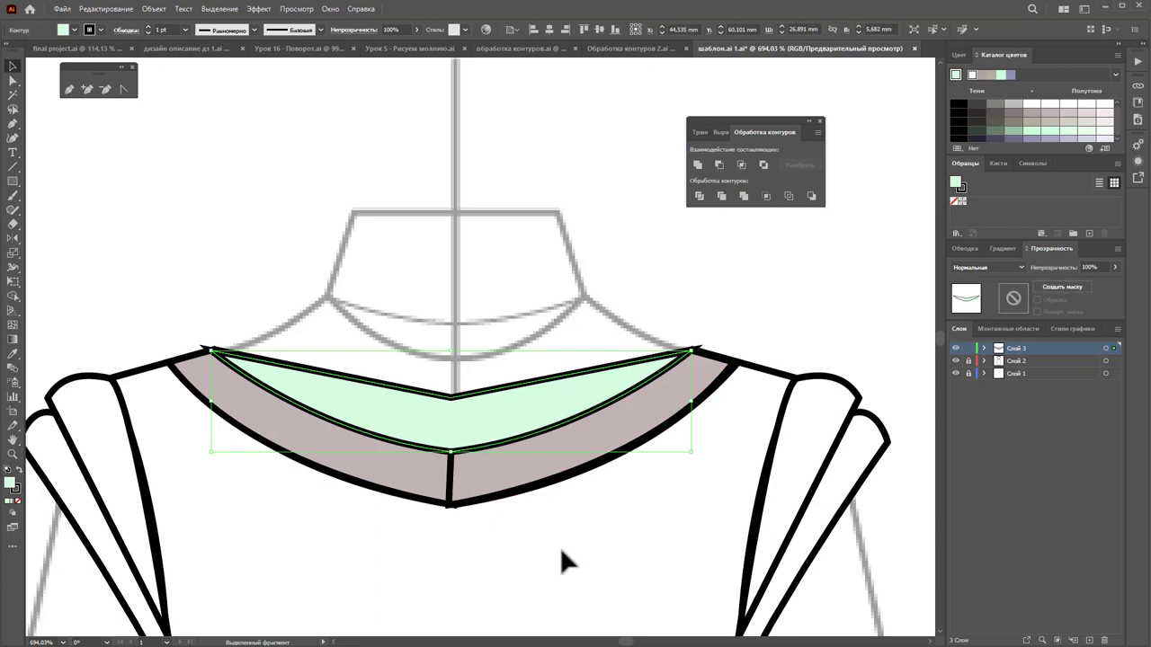
pyautogui.click(558, 546)
pyautogui.click(411, 488)
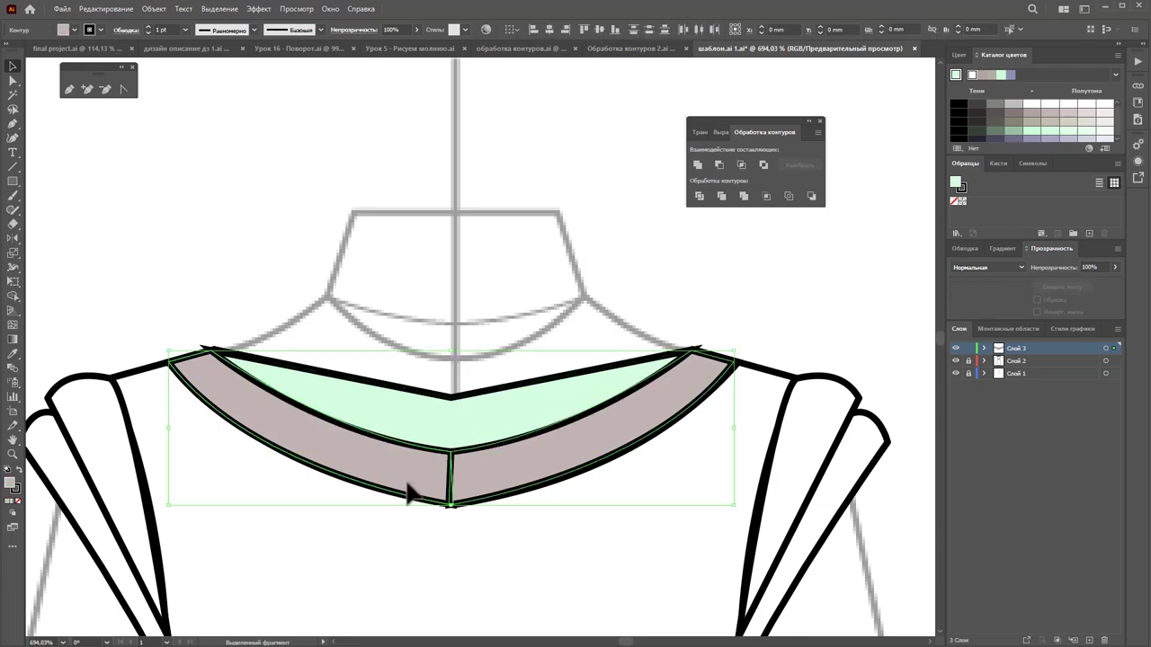
pyautogui.click(695, 165)
pyautogui.click(581, 495)
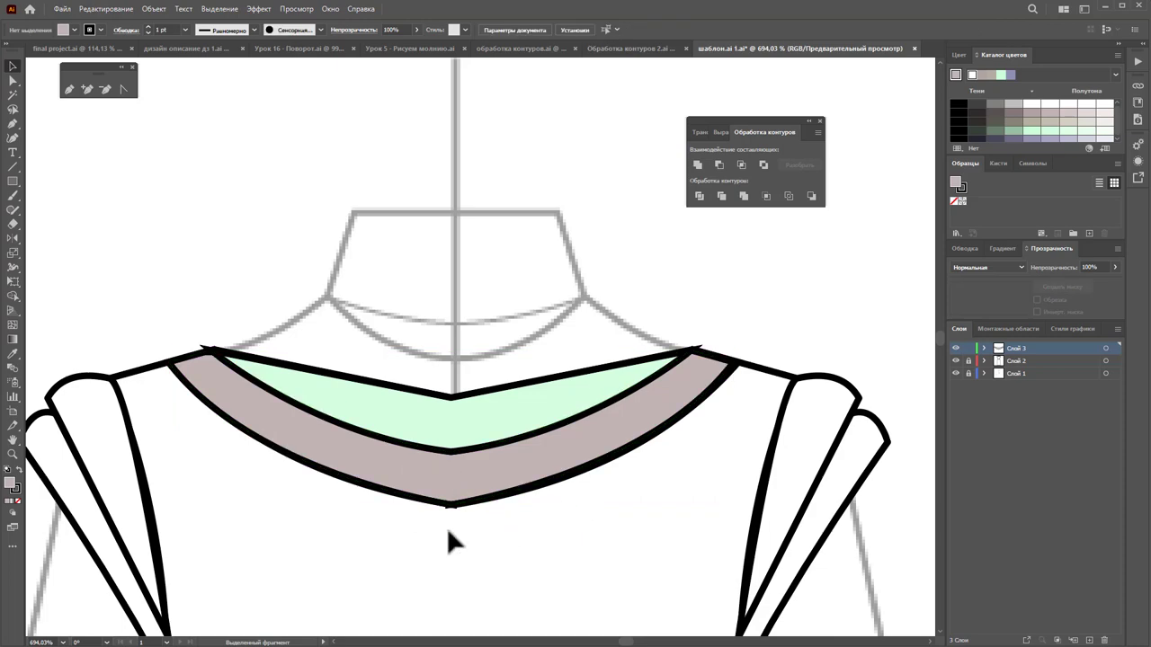
pyautogui.click(444, 504)
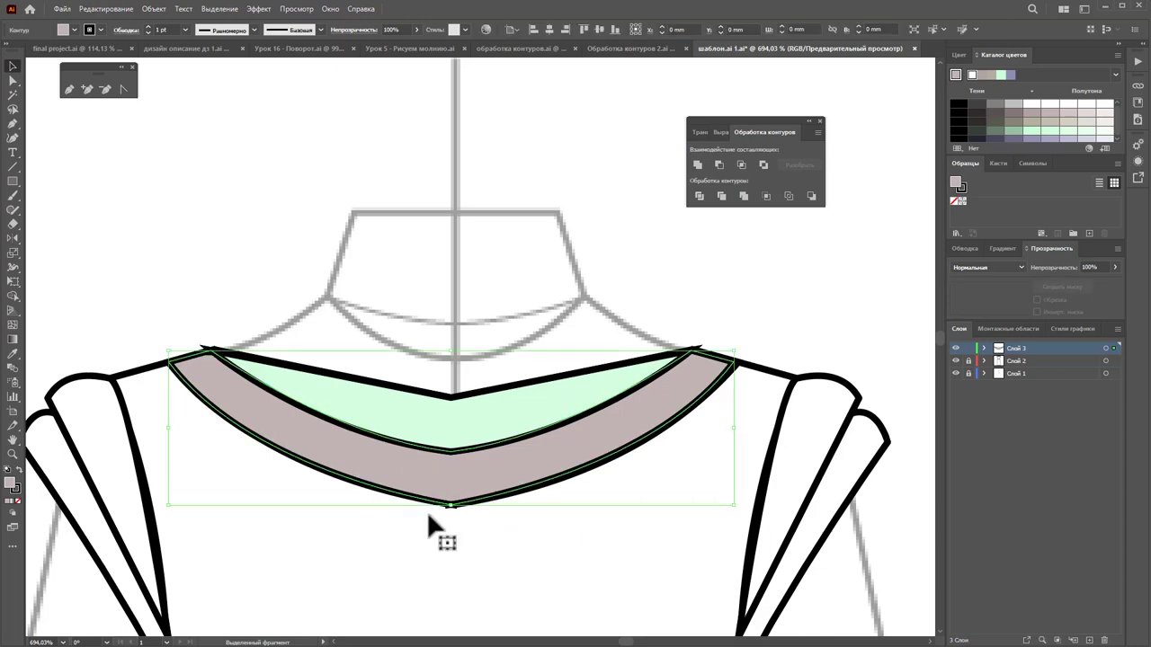
pyautogui.click(13, 453)
# Step: Zoom in on the mauve band's bottom tip and delete its stray anchor points
pyautogui.moveTo(444, 516)
pyautogui.mouseDown()
pyautogui.moveTo(626, 544)
pyautogui.moveTo(863, 473)
pyautogui.mouseUp()
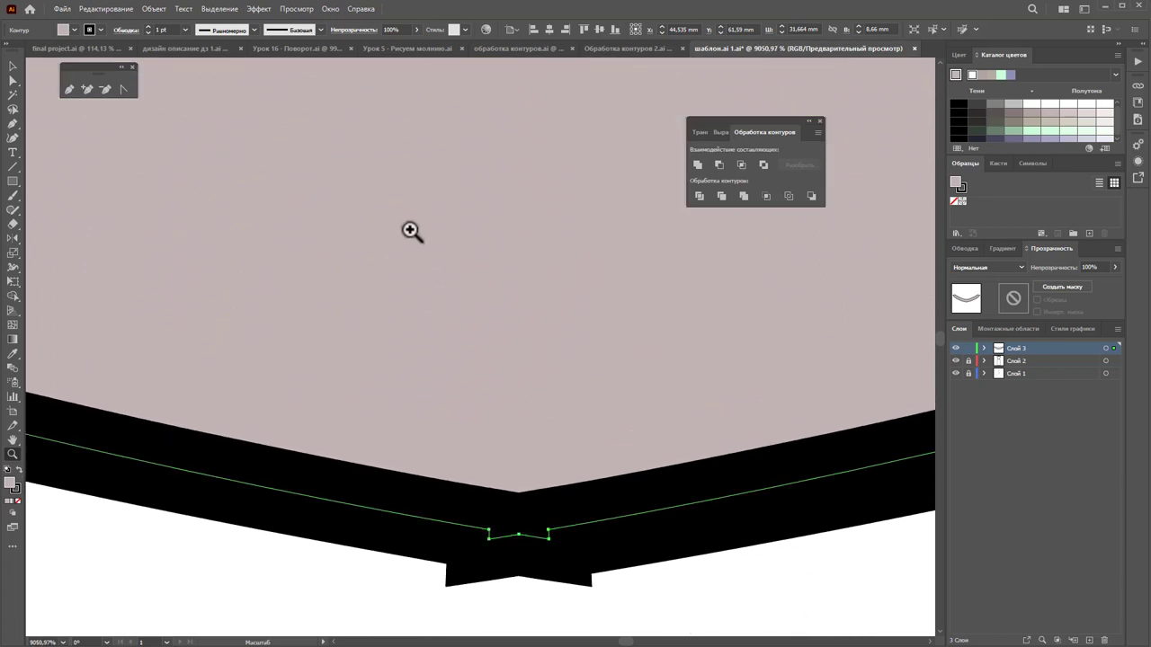
pyautogui.click(106, 89)
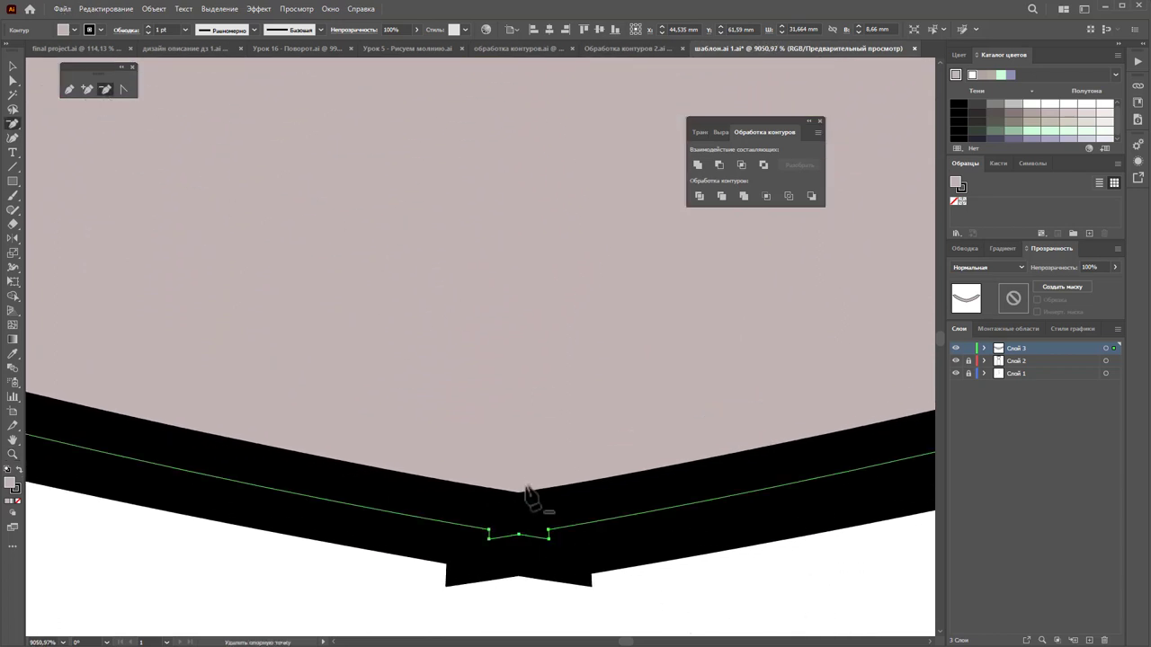
pyautogui.click(489, 535)
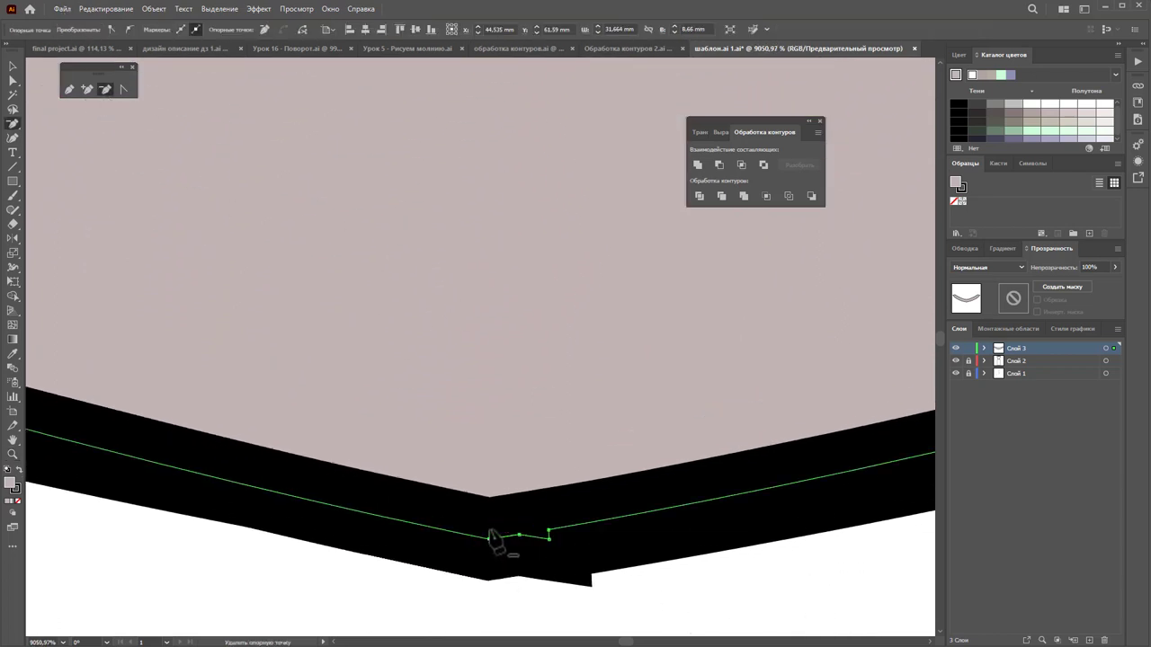
pyautogui.click(548, 531)
pyautogui.click(549, 538)
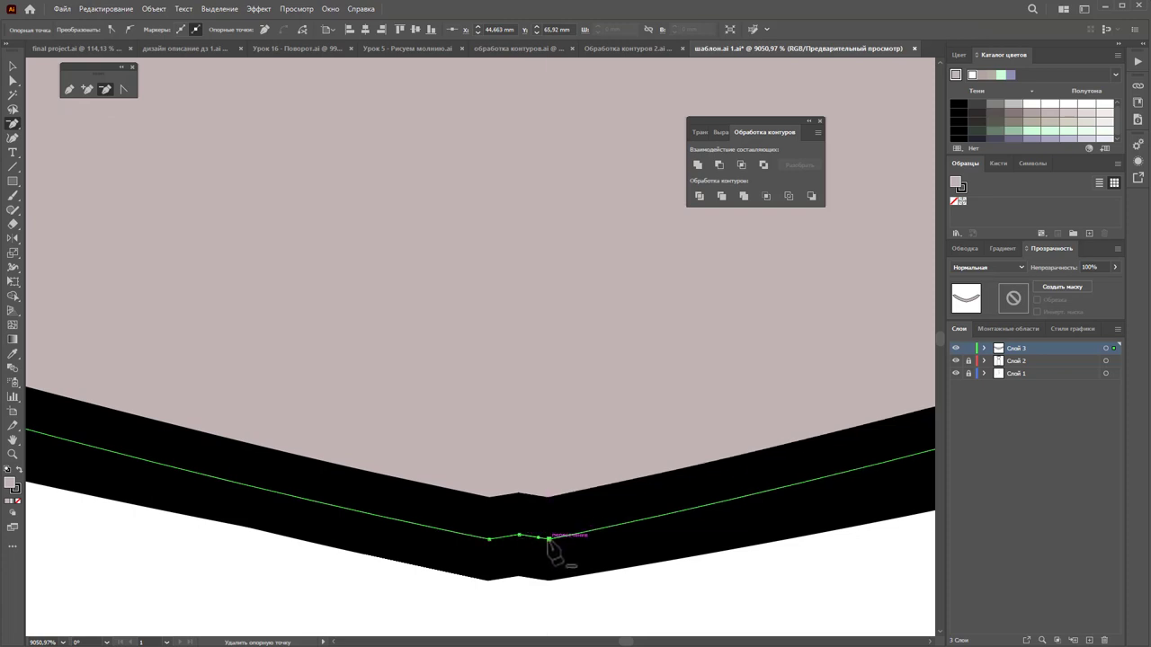
pyautogui.click(488, 539)
pyautogui.click(687, 351)
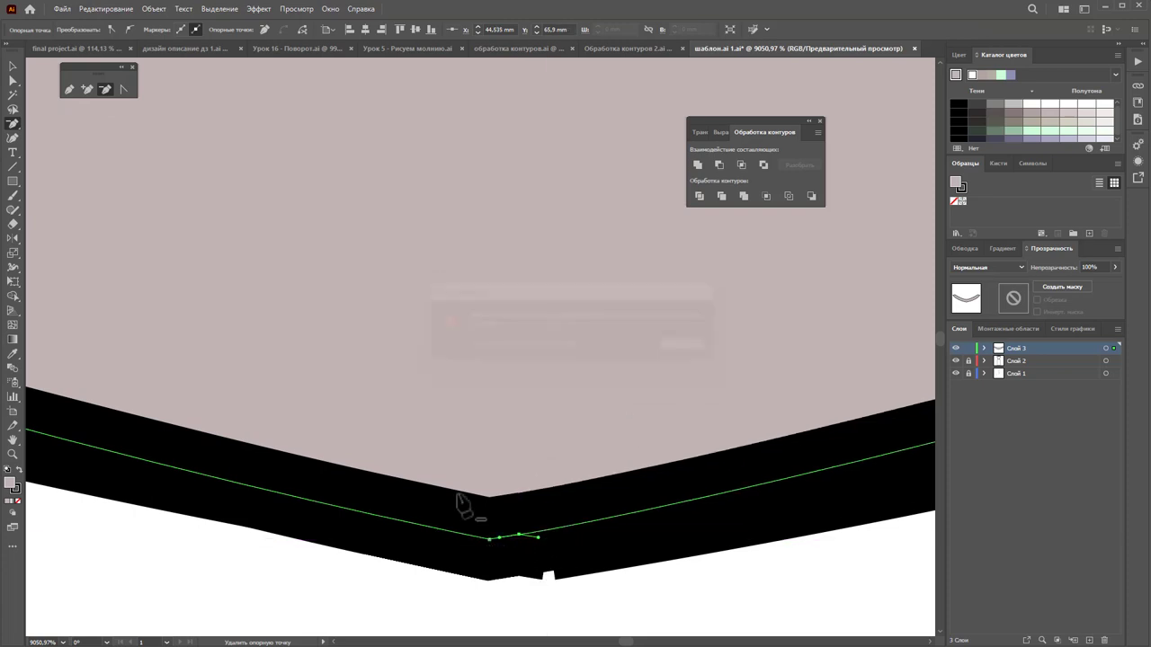
pyautogui.click(488, 540)
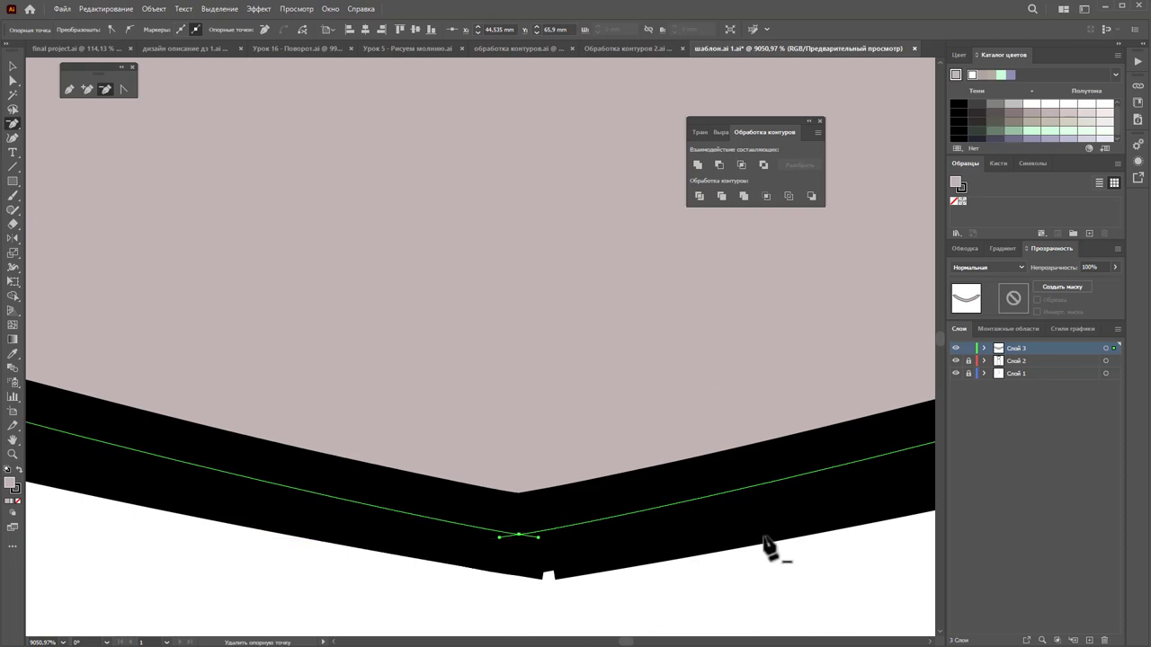
# Step: Zoom back out to view the whole collar
pyautogui.click(12, 66)
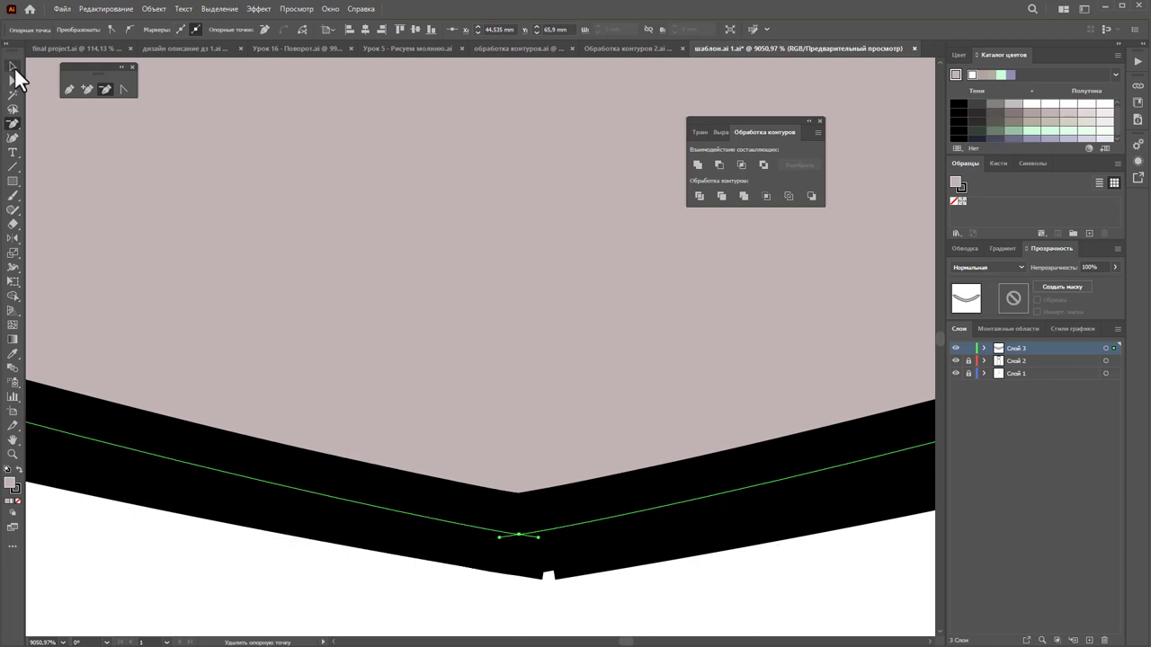
pyautogui.press('z')
pyautogui.keyDown('alt'); pyautogui.click(560, 365); pyautogui.keyUp('alt')
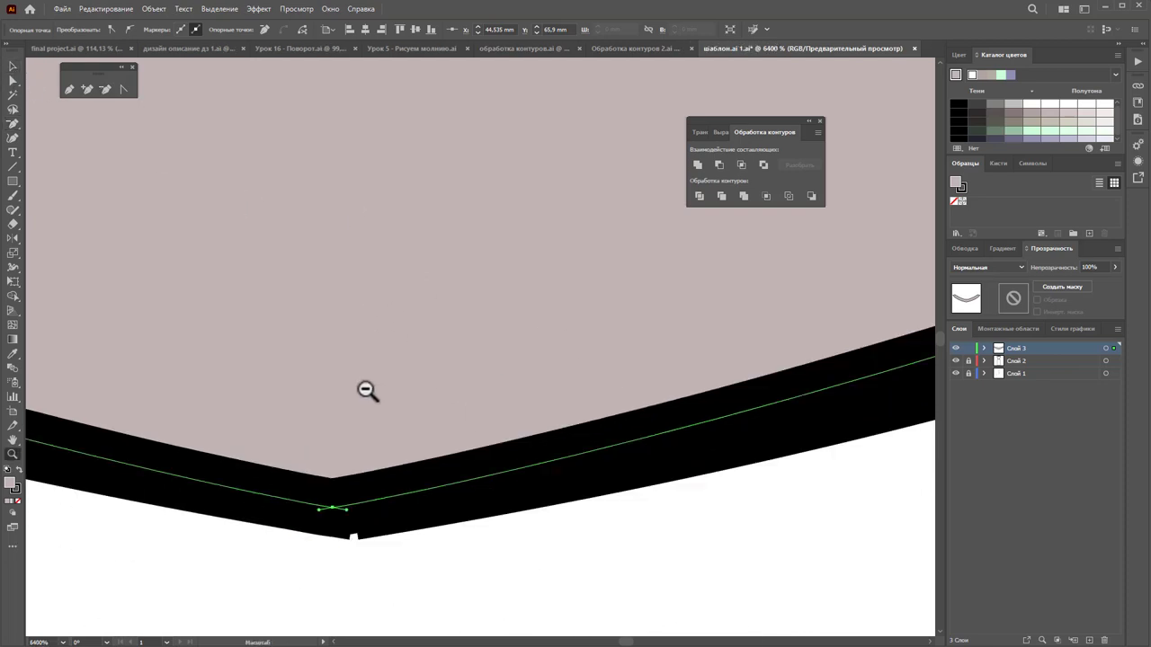
pyautogui.keyDown('alt'); pyautogui.click(368, 388); pyautogui.keyUp('alt')
pyautogui.keyDown('alt'); pyautogui.click(423, 336); pyautogui.keyUp('alt')
pyautogui.keyDown('alt'); pyautogui.click(513, 294); pyautogui.keyUp('alt')
pyautogui.keyDown('alt'); pyautogui.click(444, 380); pyautogui.keyUp('alt')
pyautogui.keyDown('alt'); pyautogui.click(480, 362); pyautogui.keyUp('alt')
pyautogui.keyDown('alt'); pyautogui.click(480, 362); pyautogui.keyUp('alt')
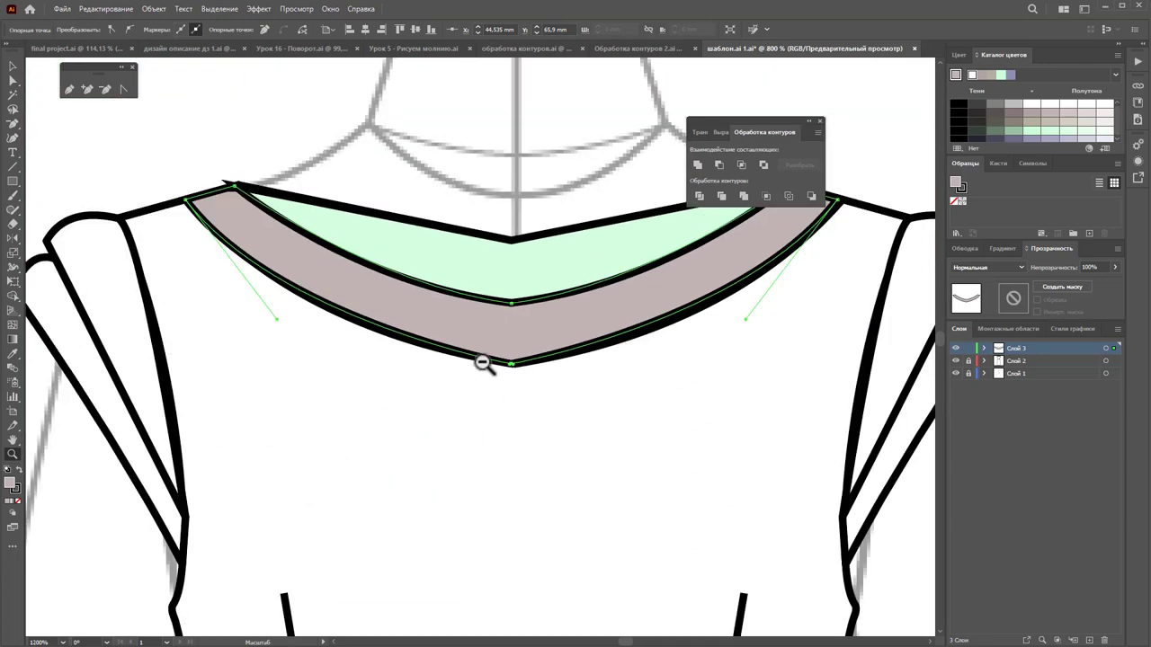
pyautogui.keyDown('alt'); pyautogui.click(585, 332); pyautogui.keyUp('alt')
# Step: Set the mint inner panel's stroke to Round Join
pyautogui.click(12, 66)
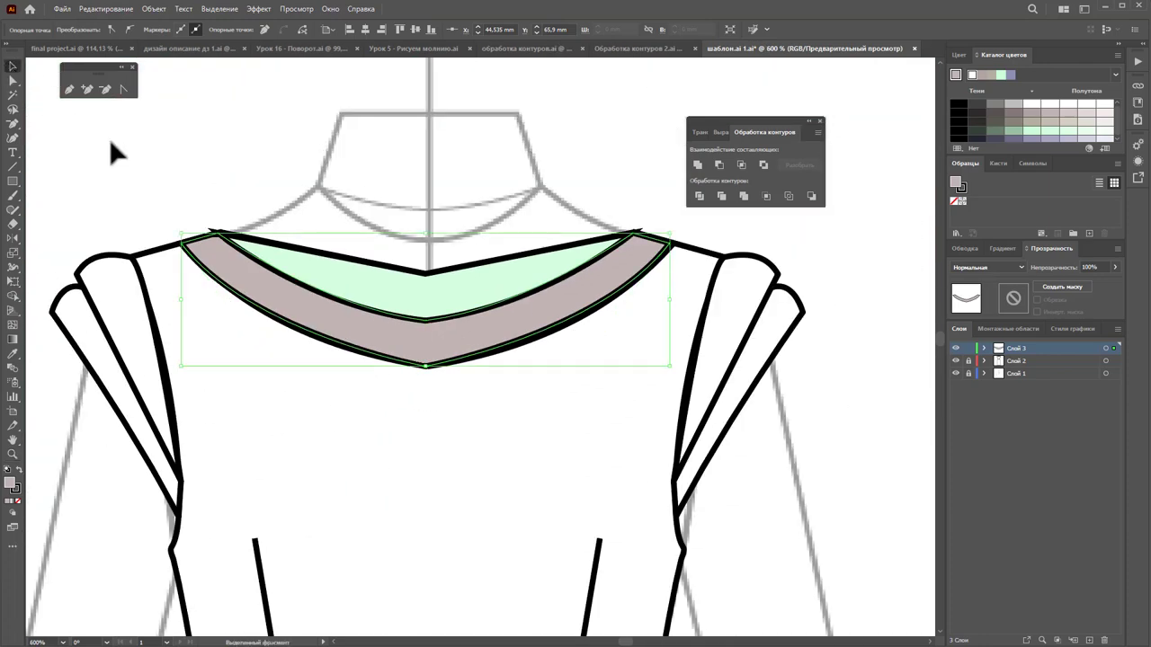
pyautogui.click(122, 144)
pyautogui.click(232, 250)
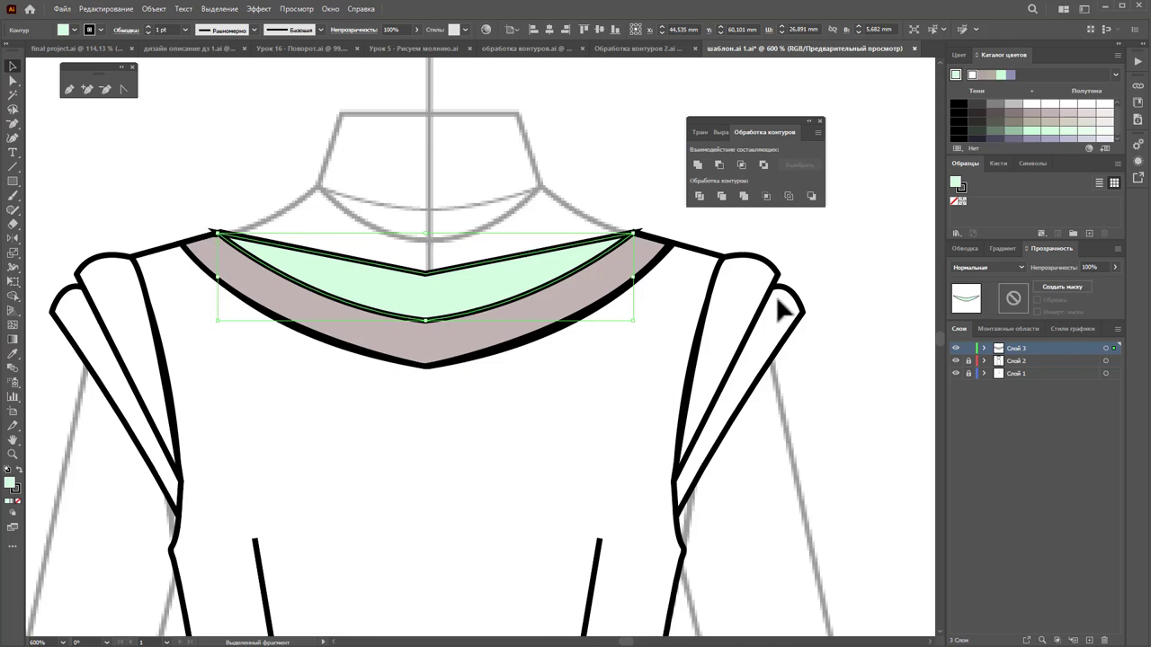
pyautogui.click(965, 249)
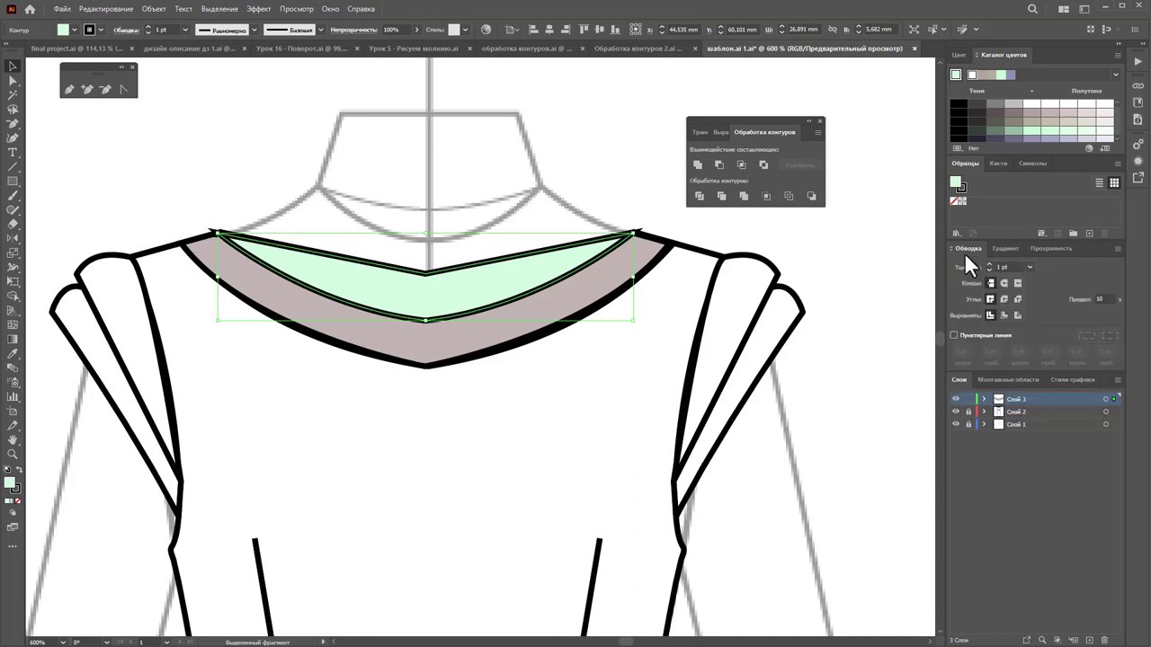
pyautogui.click(1002, 297)
# Step: Check the mauve collar band, then zoom out to view the whole dress front
pyautogui.click(602, 360)
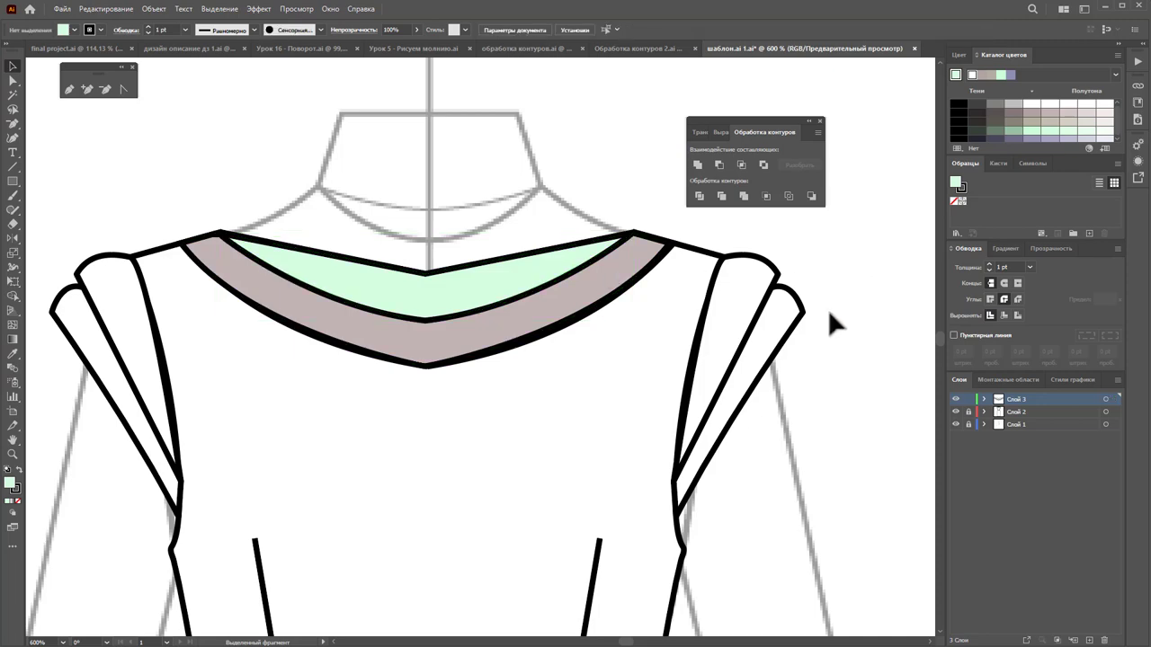
pyautogui.click(507, 331)
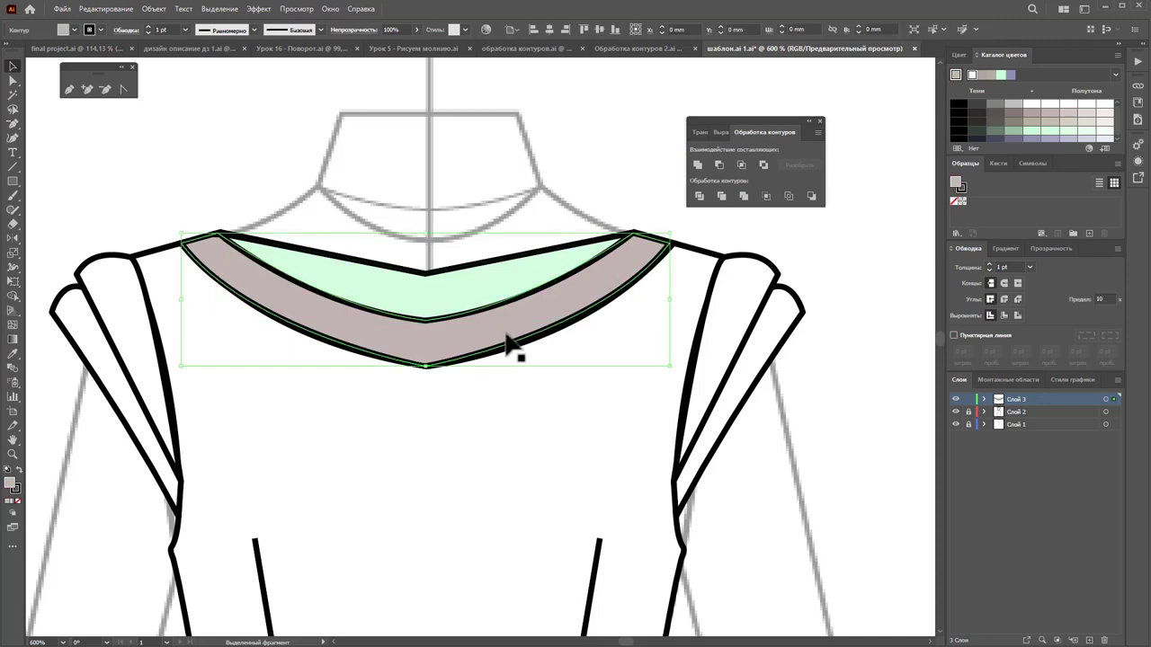
pyautogui.click(586, 142)
pyautogui.press('z')
pyautogui.keyDown('alt'); pyautogui.click(576, 336); pyautogui.keyUp('alt')
pyautogui.keyDown('alt'); pyautogui.click(470, 417); pyautogui.keyUp('alt')
pyautogui.keyDown('alt'); pyautogui.click(465, 473); pyautogui.keyUp('alt')
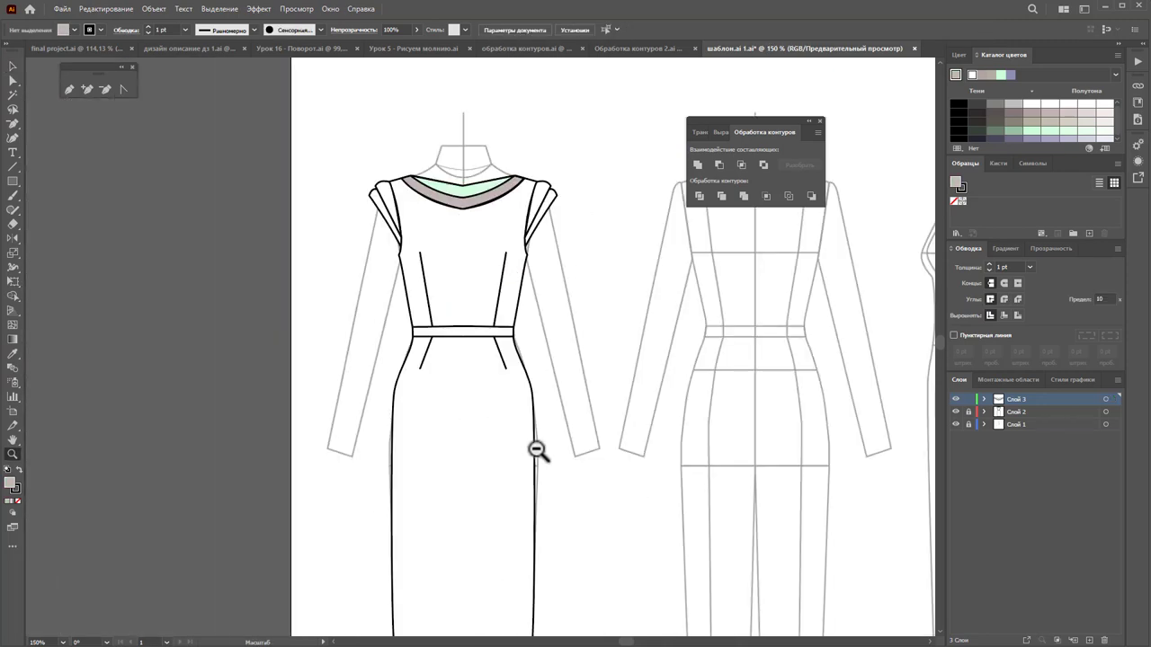
pyautogui.keyDown('alt'); pyautogui.click(536, 451); pyautogui.keyUp('alt')
pyautogui.click(513, 347)
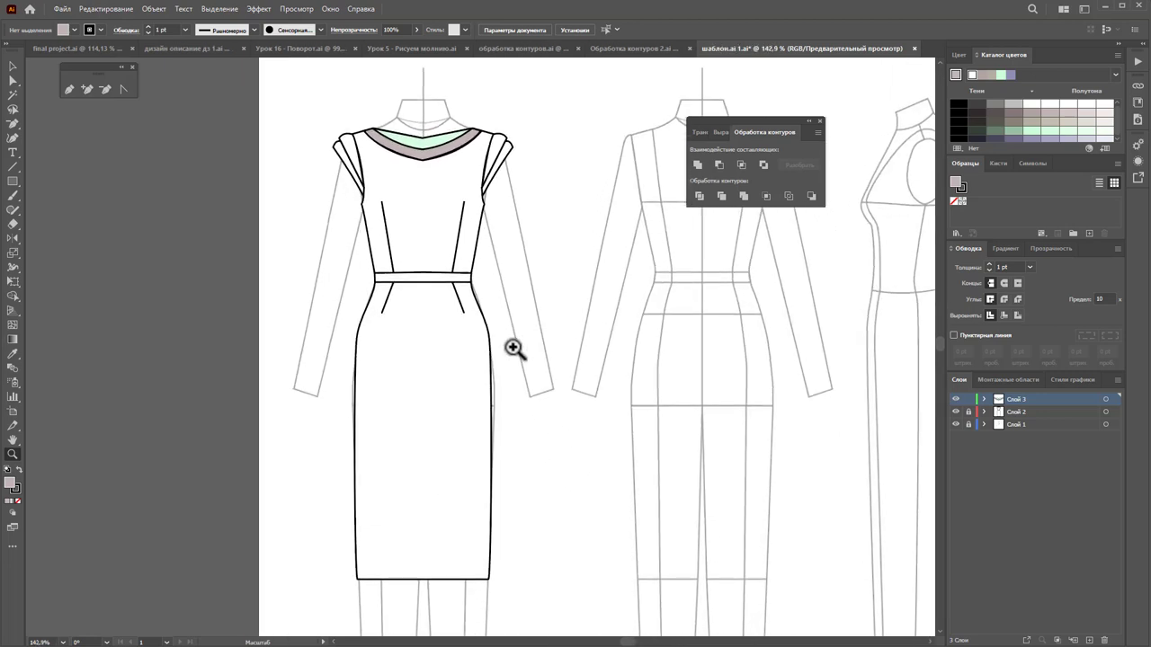
pyautogui.scroll(1, 539, 329)
pyautogui.scroll(1, 545, 317)
pyautogui.scroll(1, 545, 317)
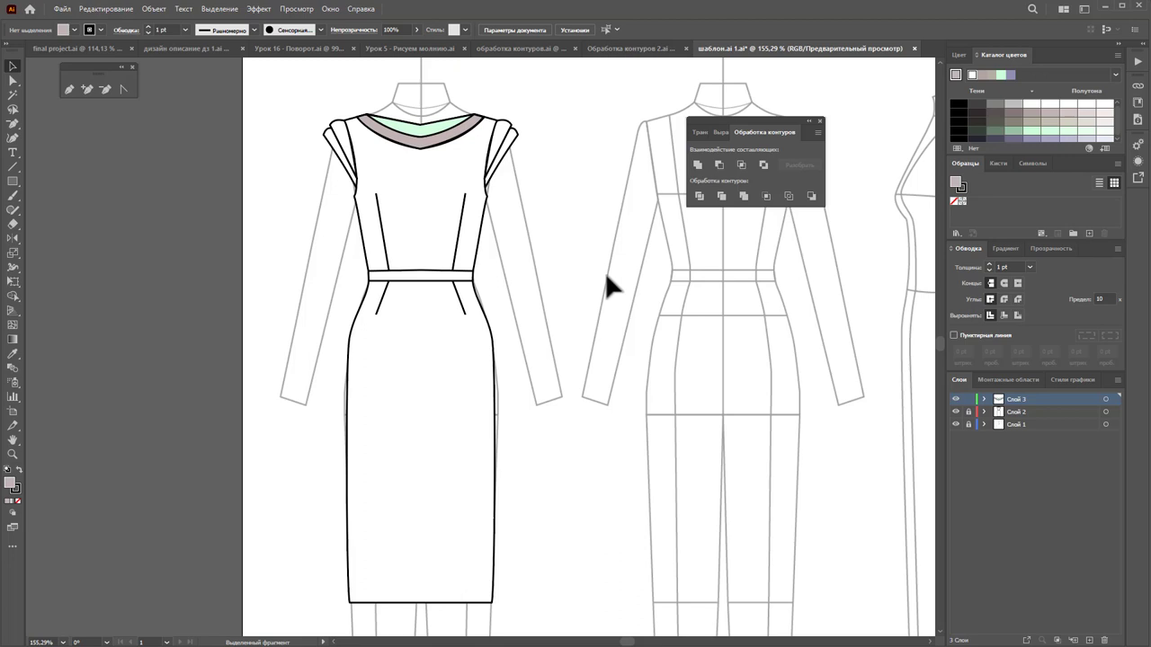
pyautogui.moveTo(415, 140)
pyautogui.mouseDown()
pyautogui.moveTo(421, 109)
pyautogui.moveTo(400, 203)
pyautogui.mouseUp()
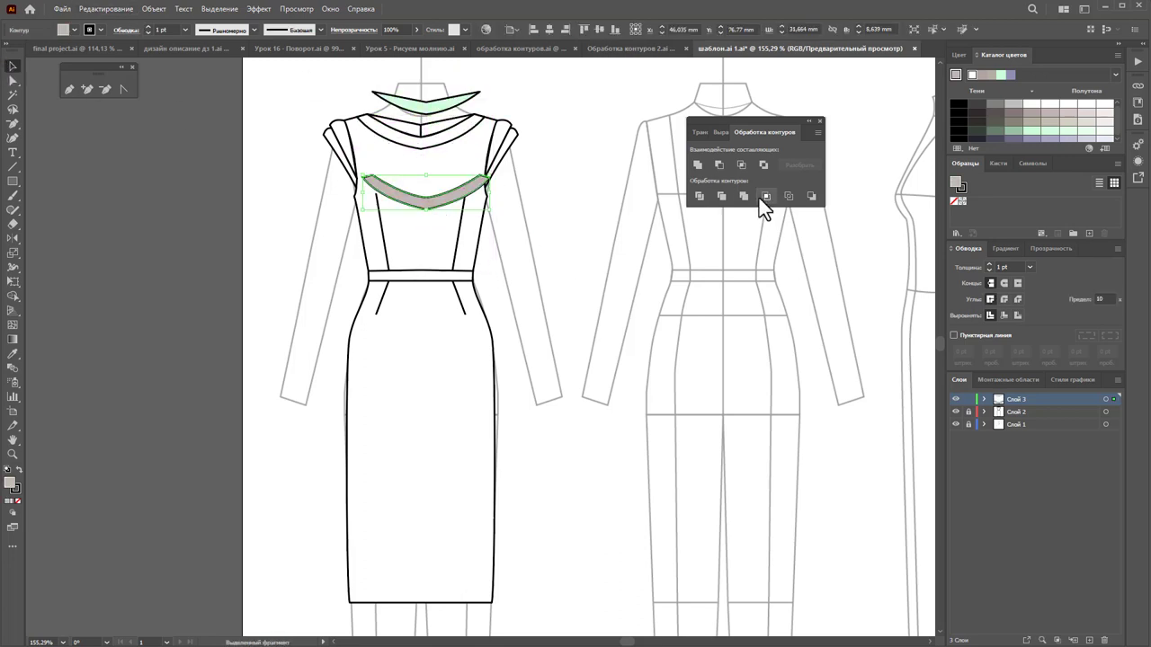
pyautogui.hotkey('ctrl', 'z')
pyautogui.hotkey('ctrl', 'z')
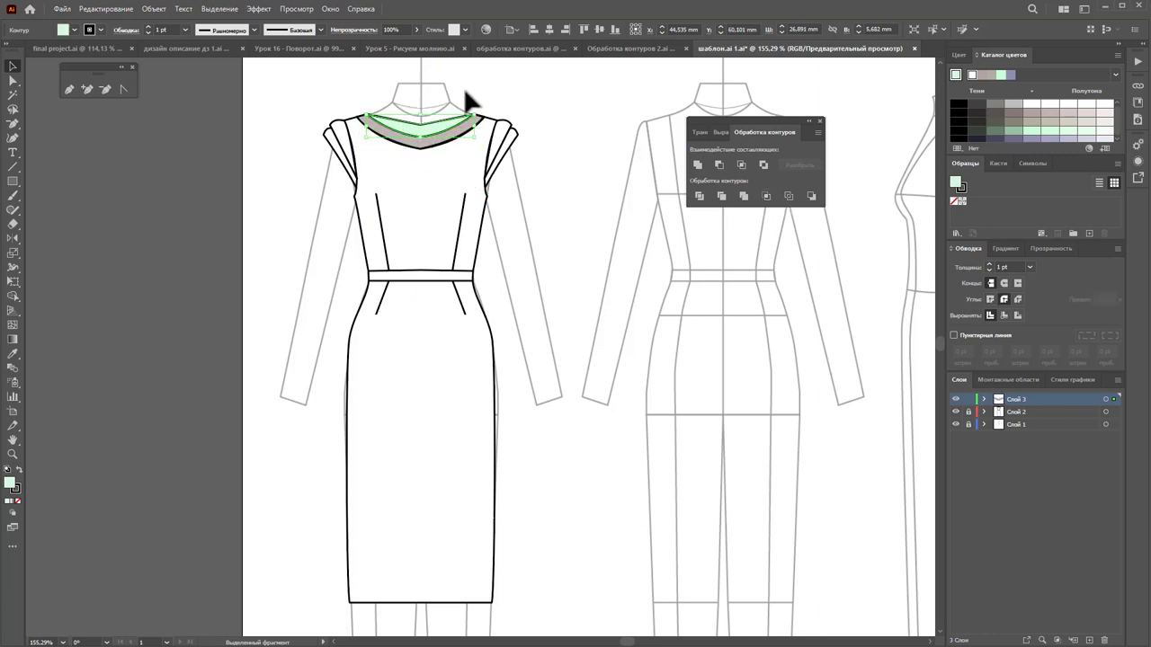
pyautogui.hotkey('ctrl', 'shift', 'a')
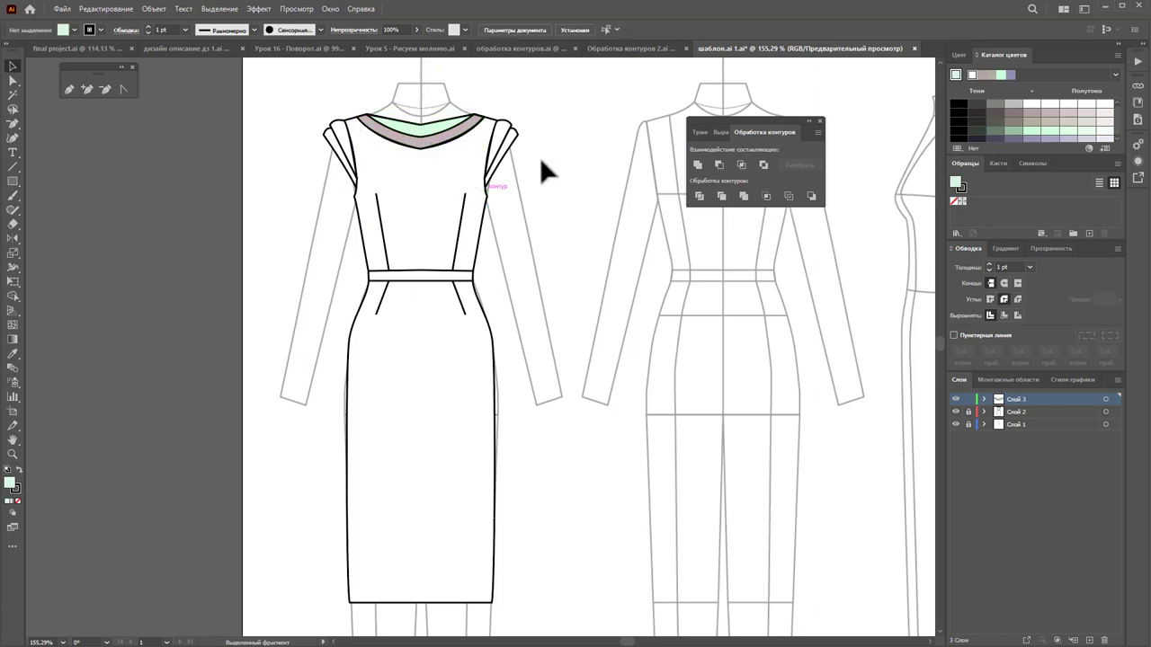